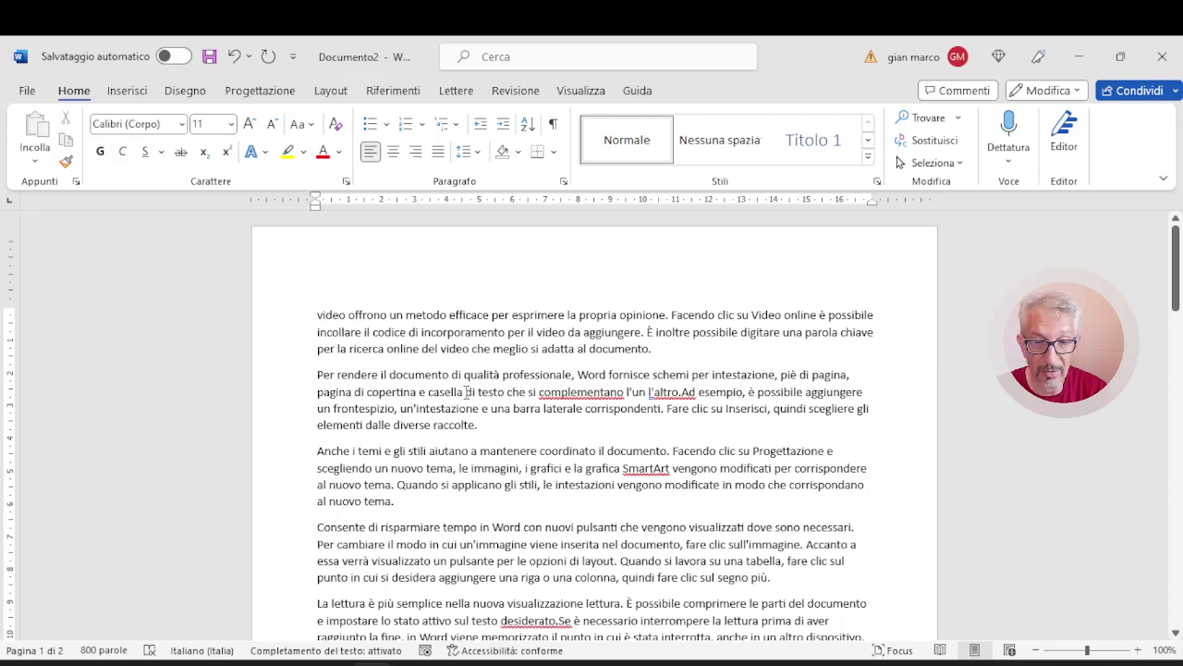
Step: Look through the paragraphs on both pages of the sample document and return to its beginning
{"action": "scroll", "coordinate": [454, 359], "scroll_direction": "down", "scroll_amount": 8}
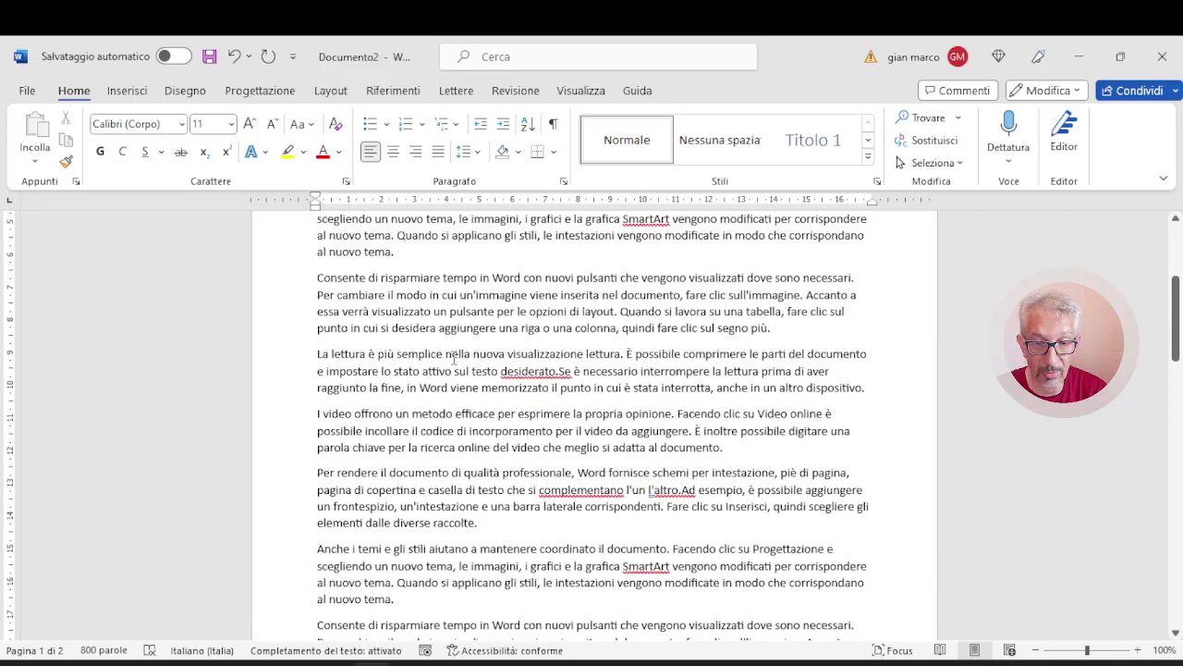
{"action": "scroll", "coordinate": [454, 370], "scroll_direction": "down", "scroll_amount": 9}
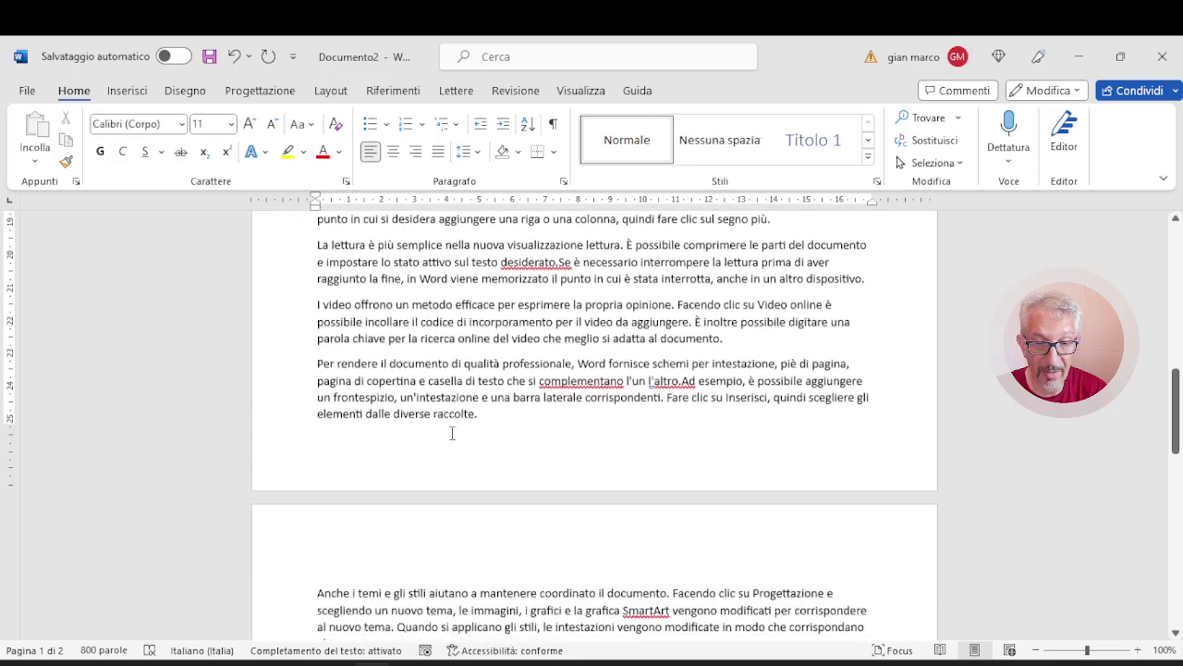
{"action": "scroll", "coordinate": [452, 435], "scroll_direction": "down", "scroll_amount": 5}
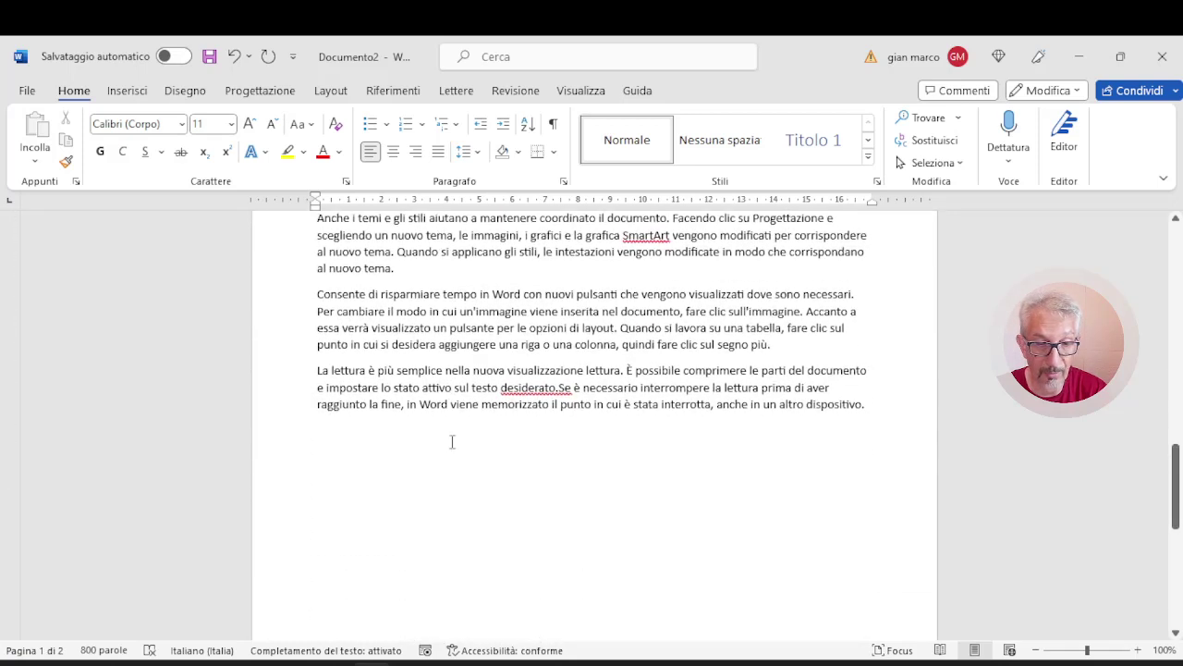
{"action": "scroll", "coordinate": [460, 472], "scroll_direction": "up", "scroll_amount": 5}
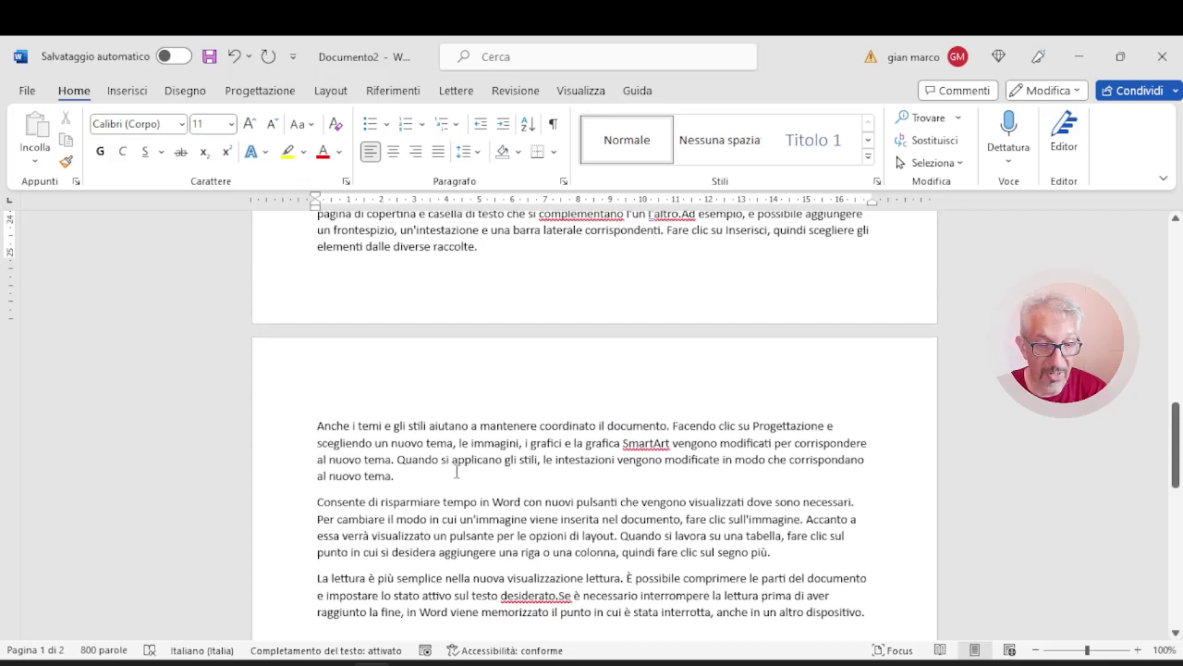
{"action": "scroll", "coordinate": [456, 473], "scroll_direction": "up", "scroll_amount": 10}
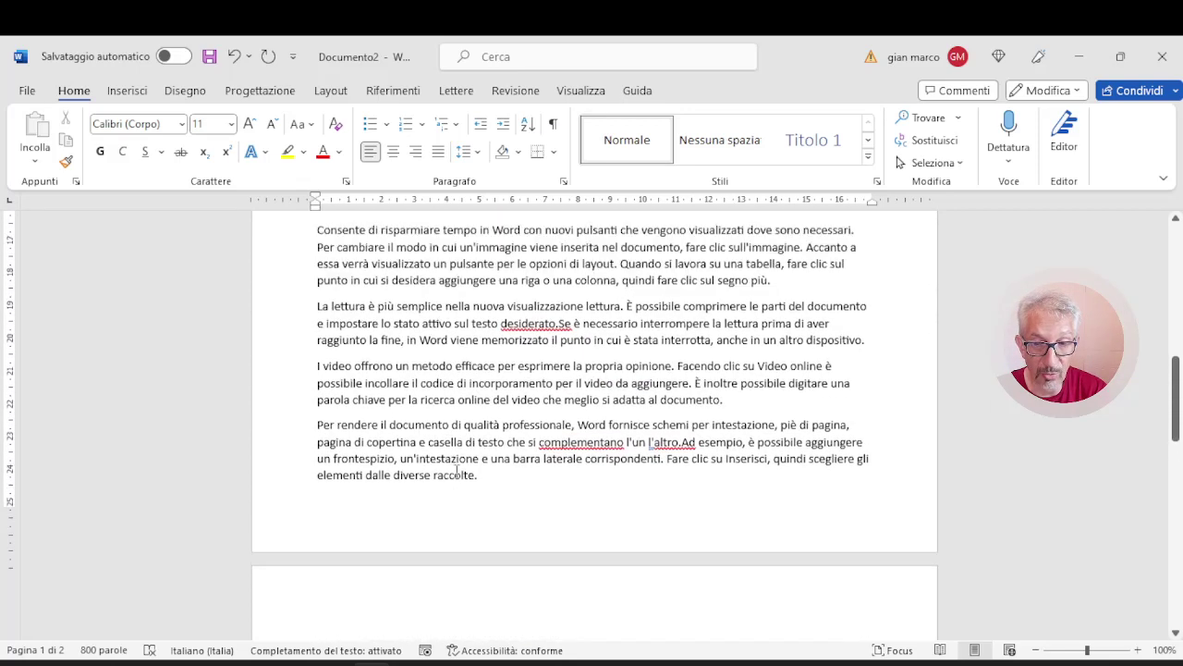
{"action": "scroll", "coordinate": [455, 472], "scroll_direction": "down", "scroll_amount": 4}
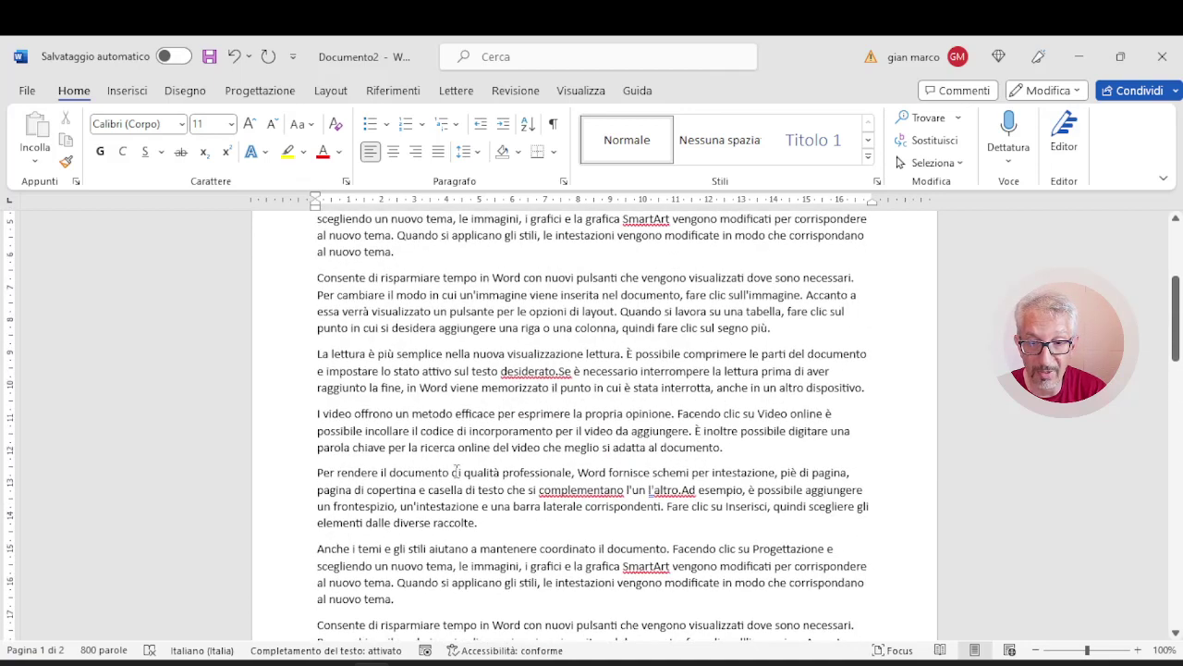
{"action": "scroll", "coordinate": [456, 472], "scroll_direction": "up", "scroll_amount": 4}
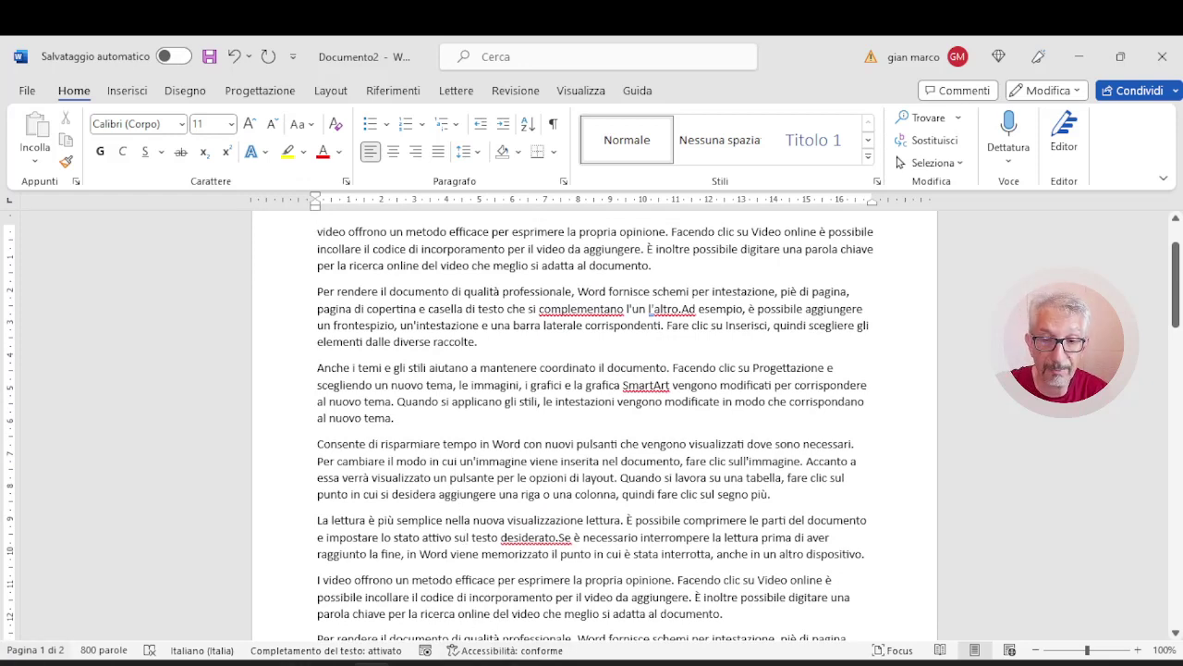
{"action": "scroll", "coordinate": [692, 380], "scroll_direction": "up", "scroll_amount": 2}
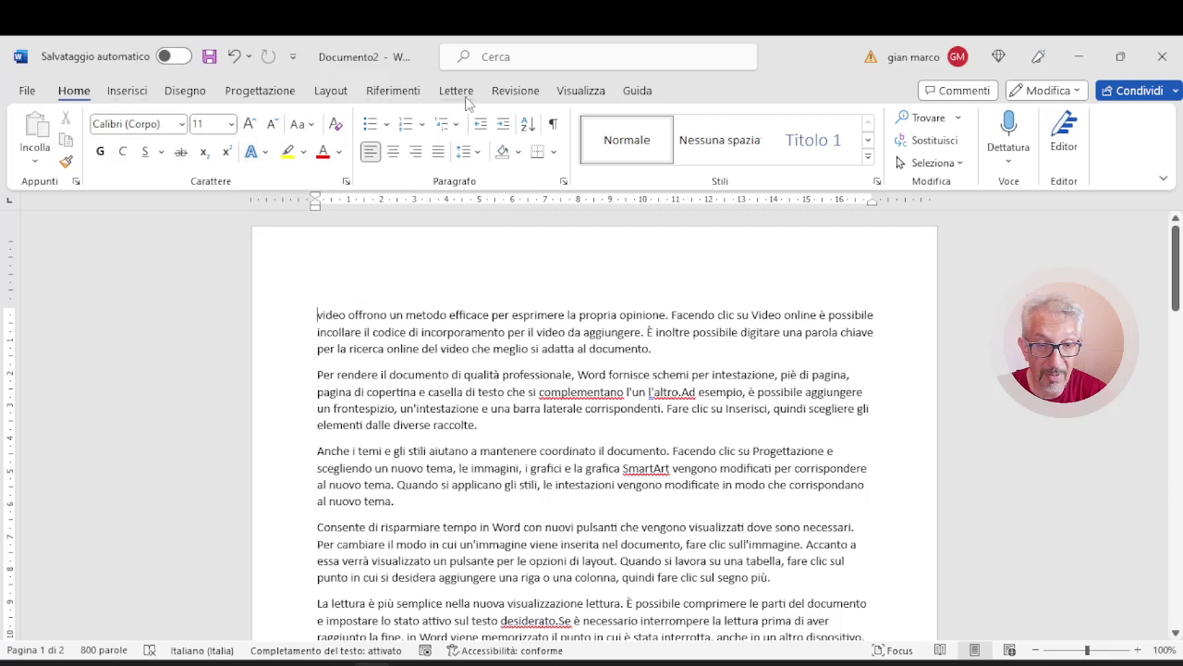
Step: Review the available drawing, design, layout, references and view commands, and return to the Home commands
{"action": "left_click", "coordinate": [139, 98]}
{"action": "left_click", "coordinate": [190, 95]}
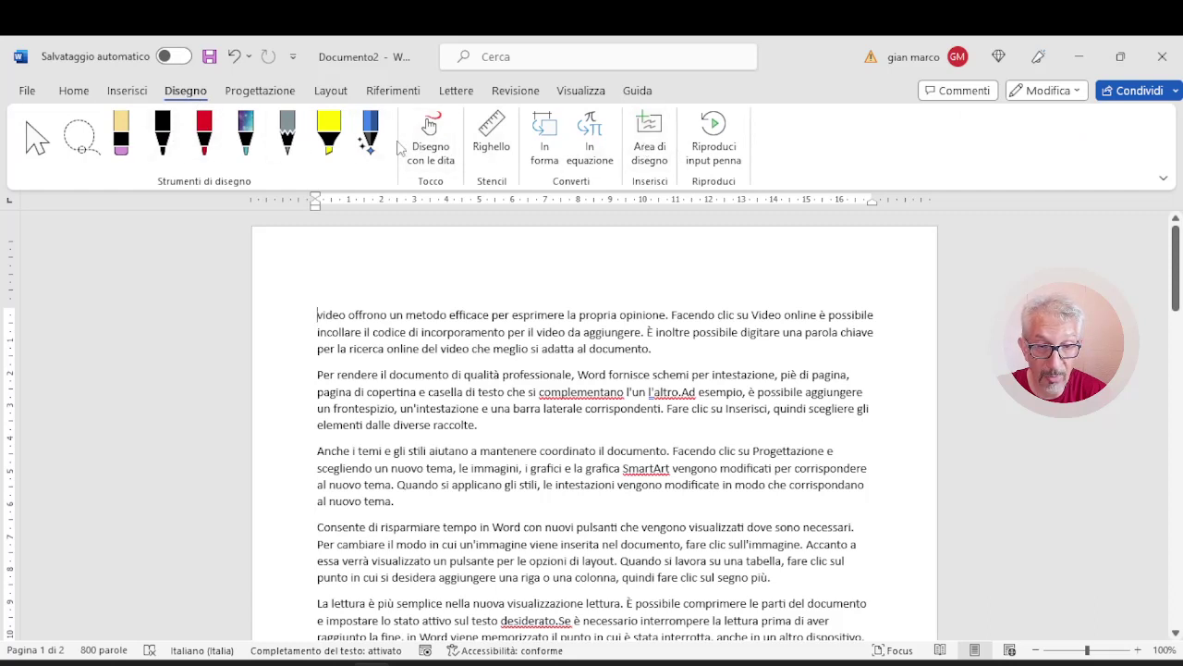
{"action": "left_click", "coordinate": [259, 91]}
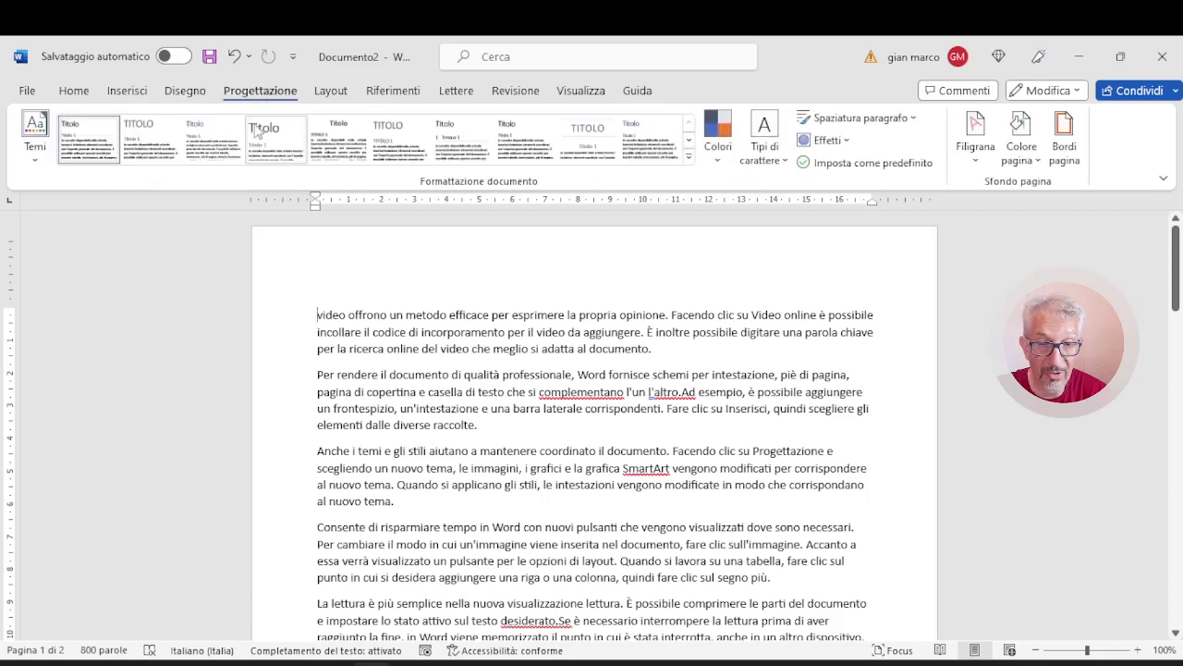
{"action": "left_click", "coordinate": [338, 94]}
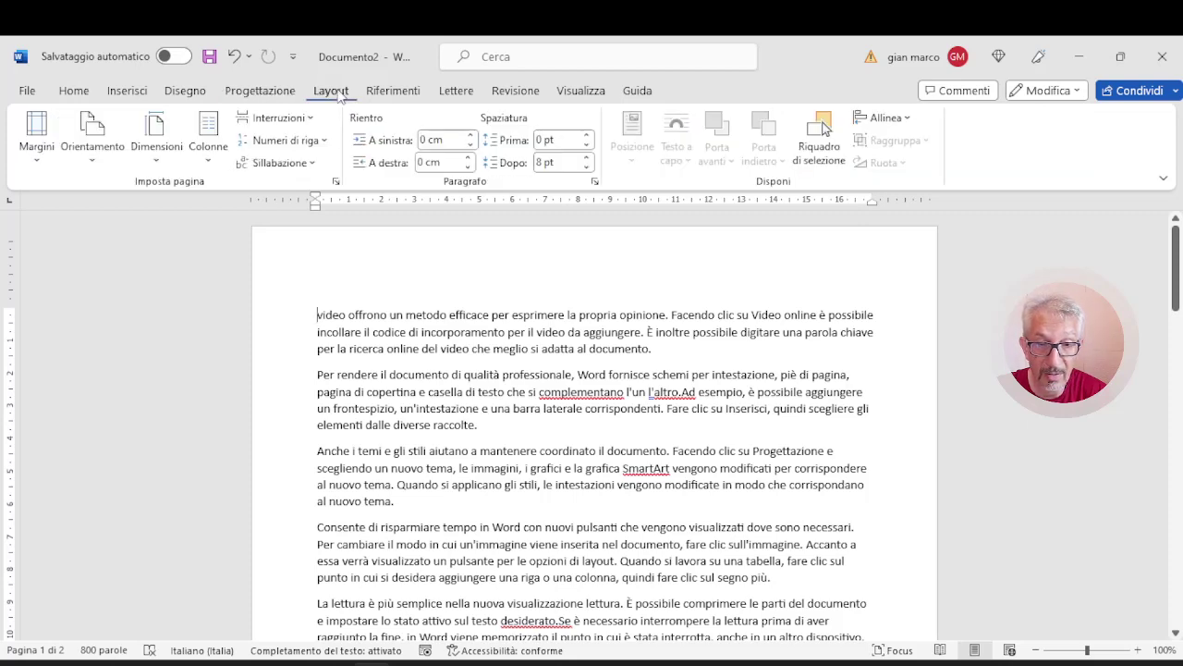
{"action": "left_click", "coordinate": [400, 95]}
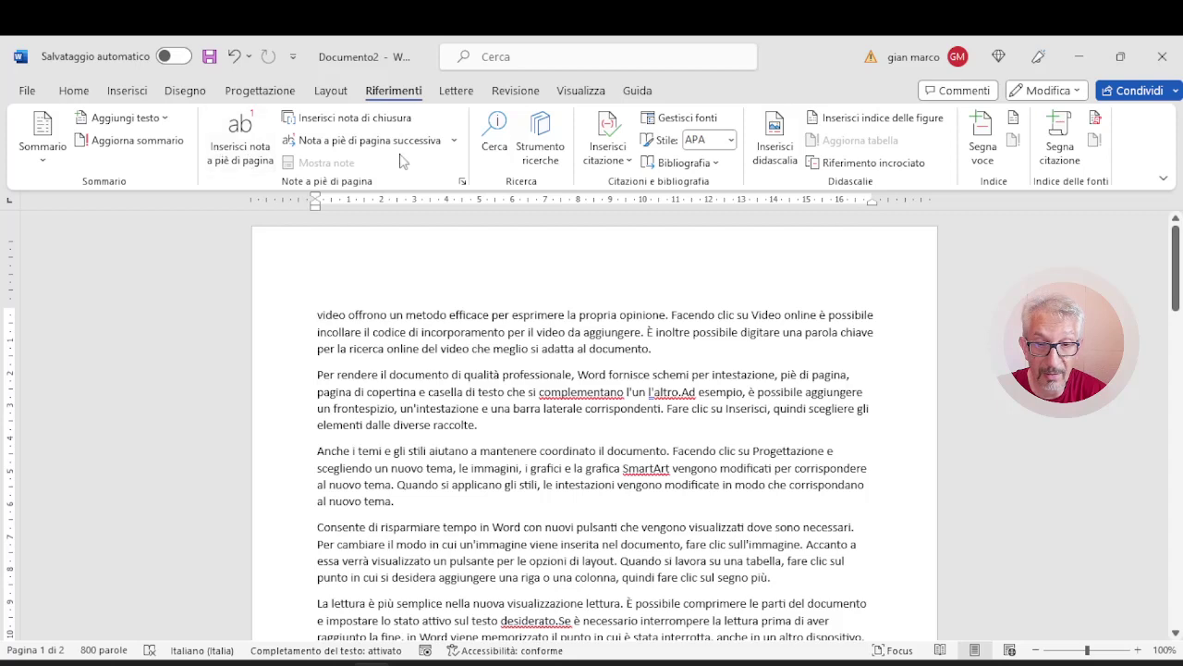
{"action": "left_click", "coordinate": [544, 95]}
{"action": "left_click", "coordinate": [578, 95]}
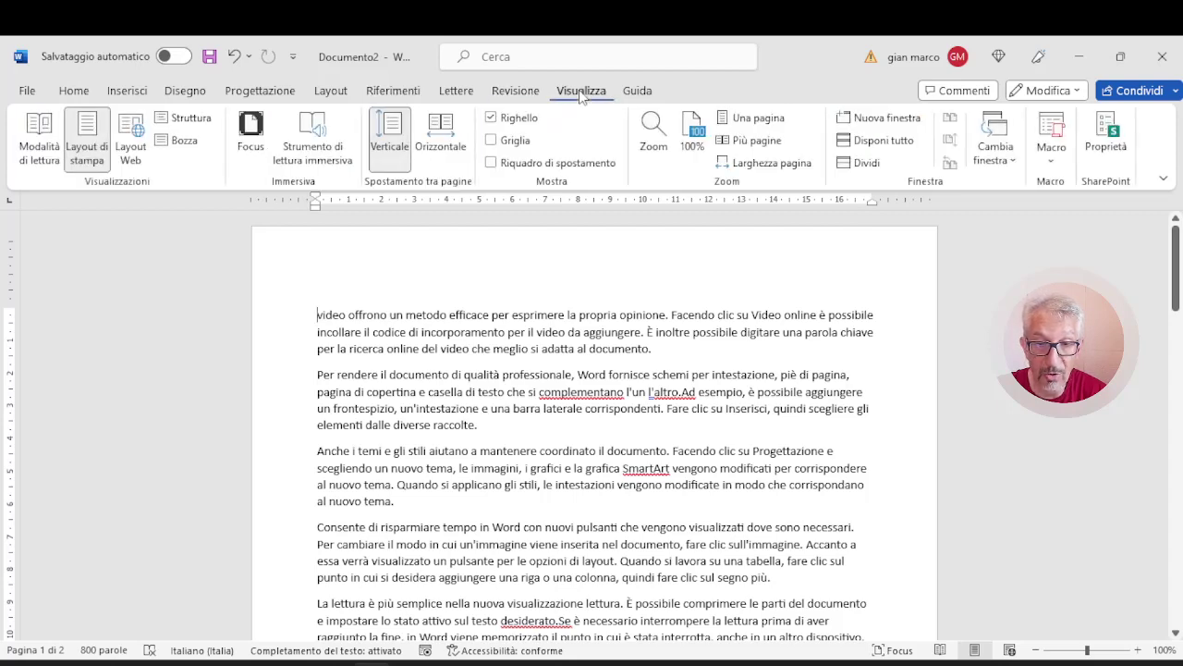
{"action": "left_click", "coordinate": [83, 95]}
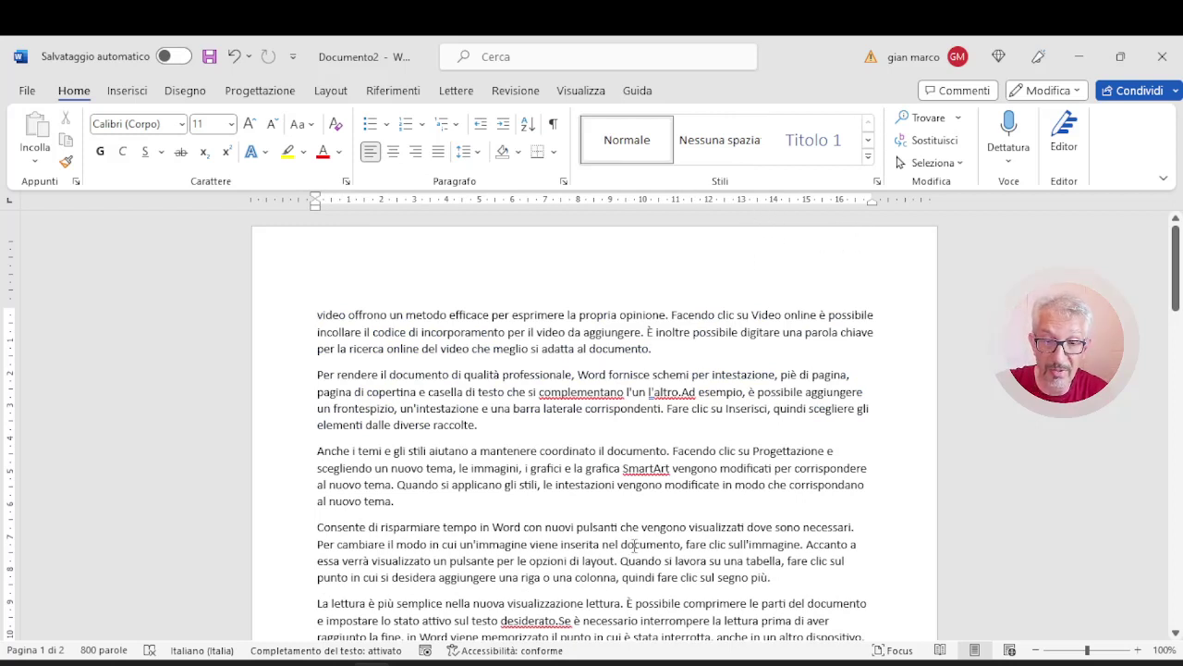
Step: Browse the document's pages, enlarge the view to 252%, and restore the zoom to 100%
{"action": "scroll", "coordinate": [552, 498], "scroll_direction": "down", "scroll_amount": 5}
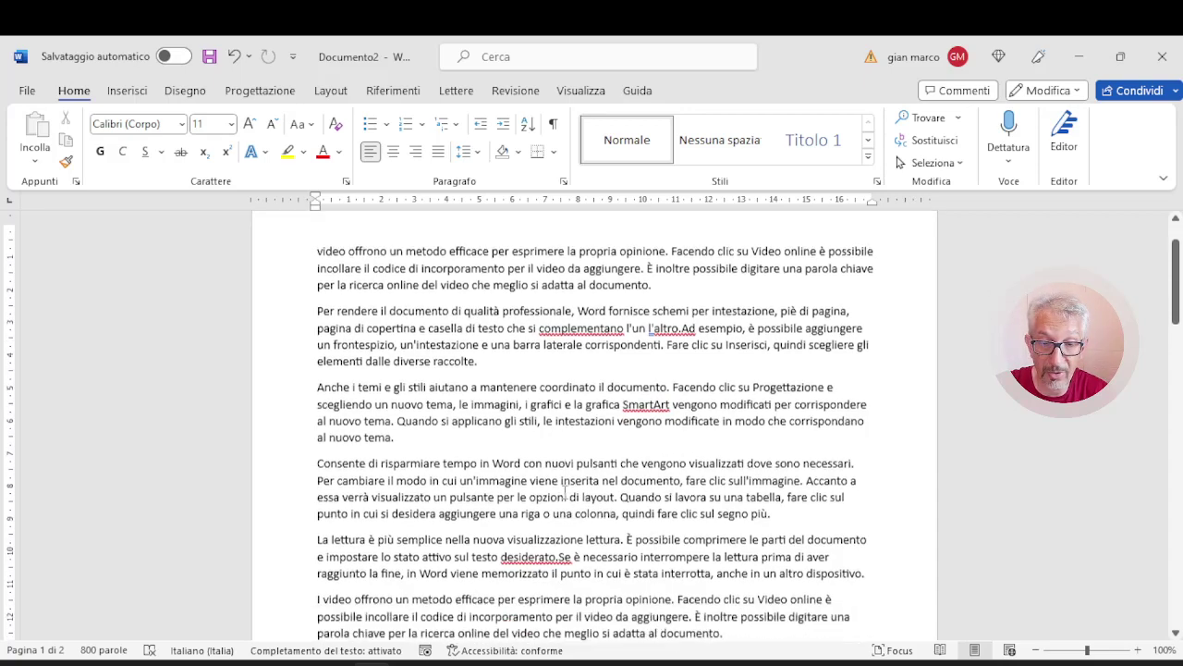
{"action": "scroll", "coordinate": [571, 490], "scroll_direction": "down", "scroll_amount": 8}
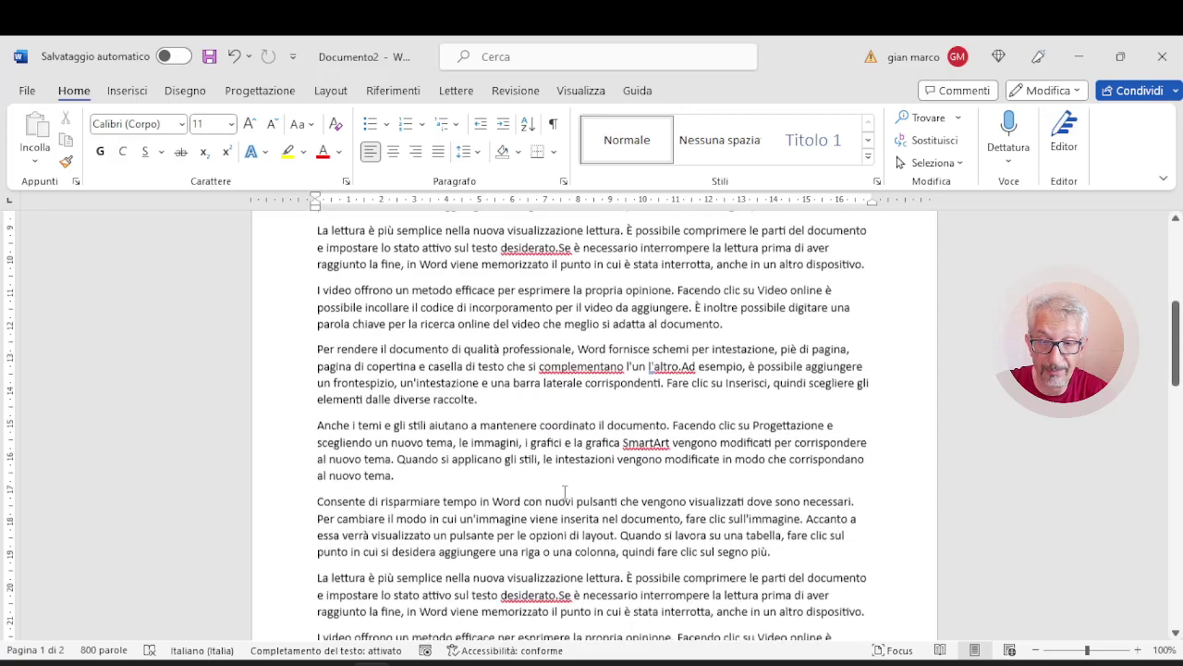
{"action": "scroll", "coordinate": [588, 492], "scroll_direction": "down", "scroll_amount": 1}
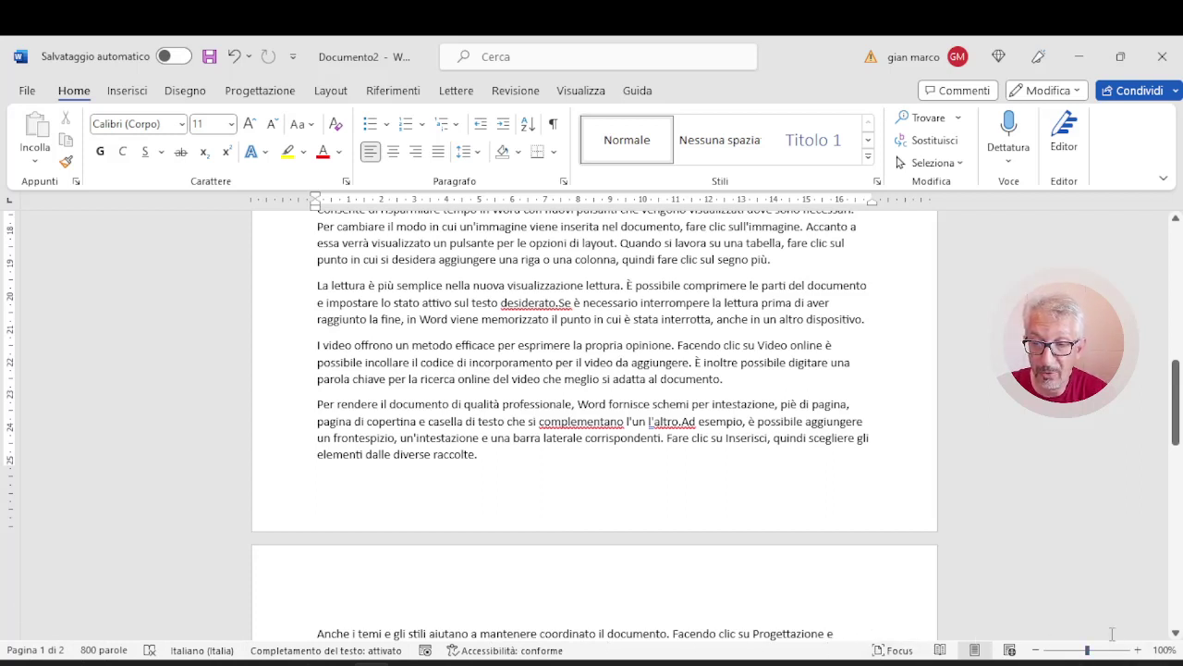
{"action": "scroll", "coordinate": [1091, 654], "scroll_direction": "up", "scroll_amount": 15}
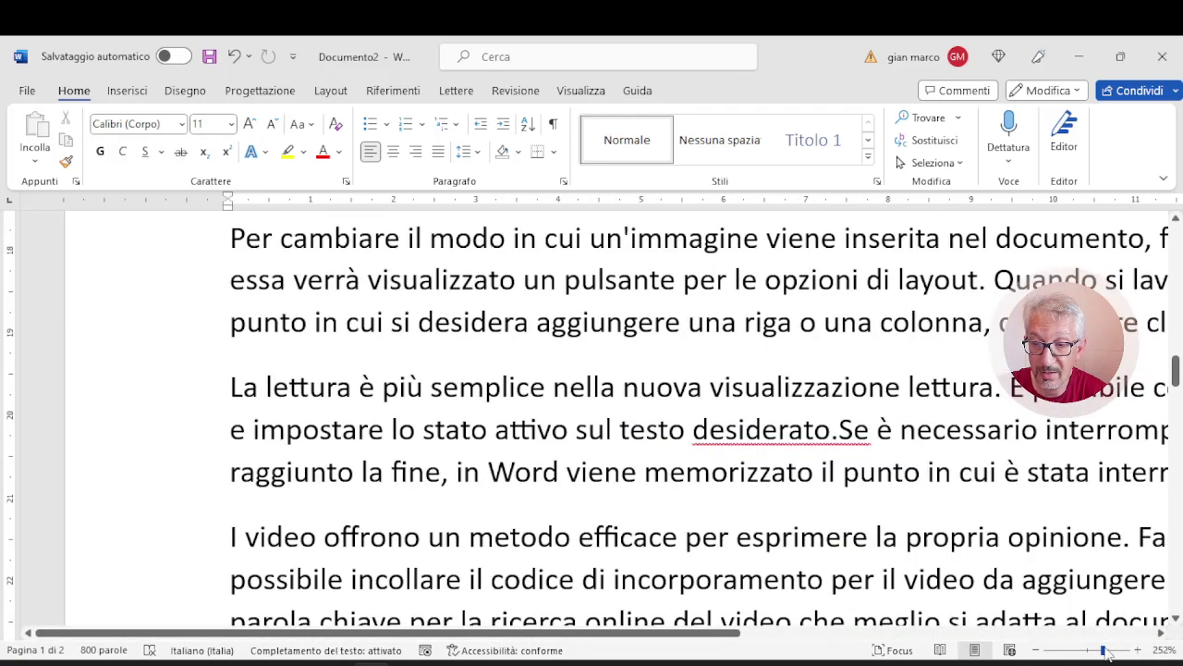
{"action": "left_click_drag", "start_coordinate": [1102, 652], "coordinate": [1094, 654]}
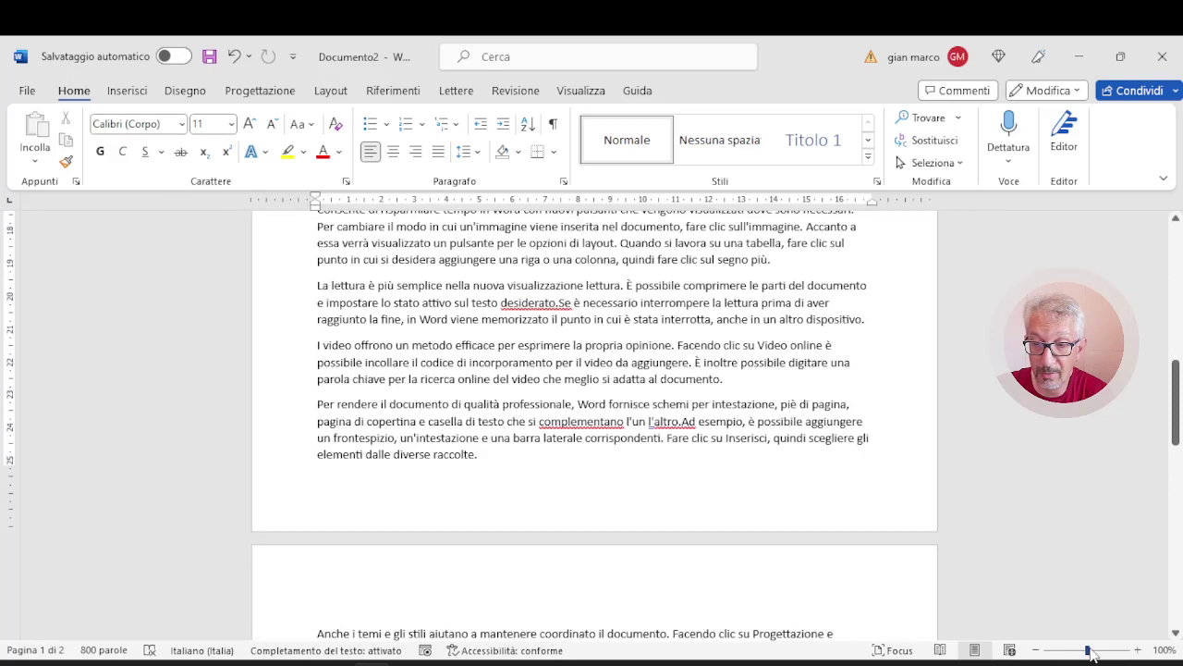
{"action": "scroll", "coordinate": [718, 585], "scroll_direction": "up", "scroll_amount": 2}
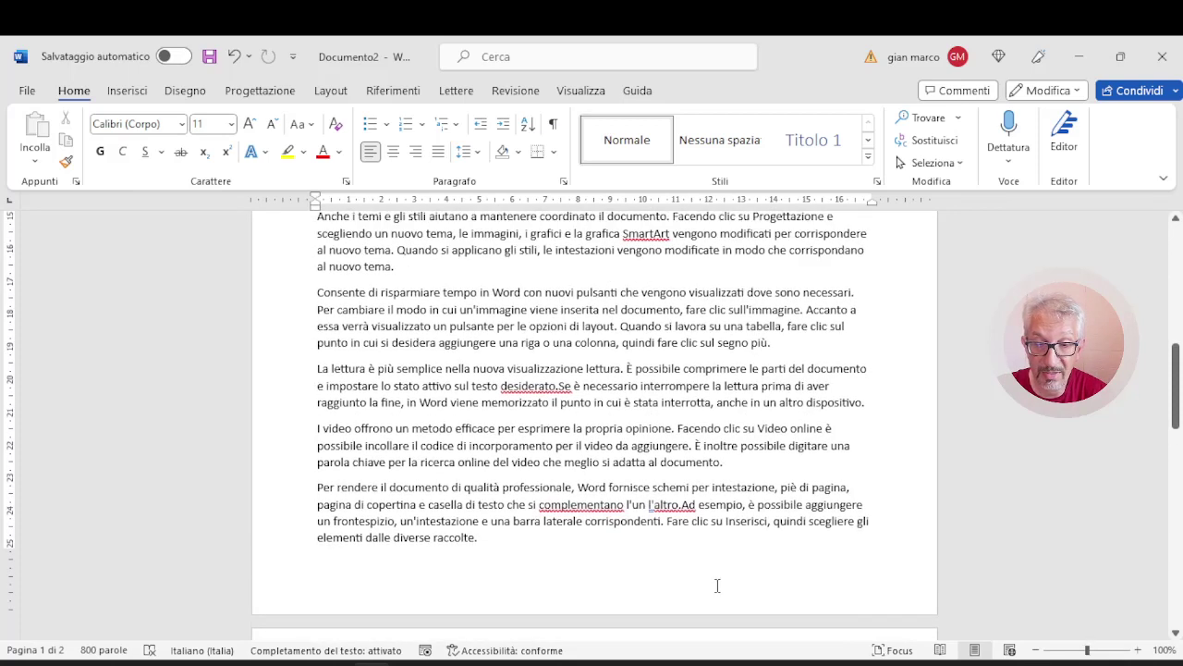
{"action": "scroll", "coordinate": [719, 576], "scroll_direction": "up", "scroll_amount": 2}
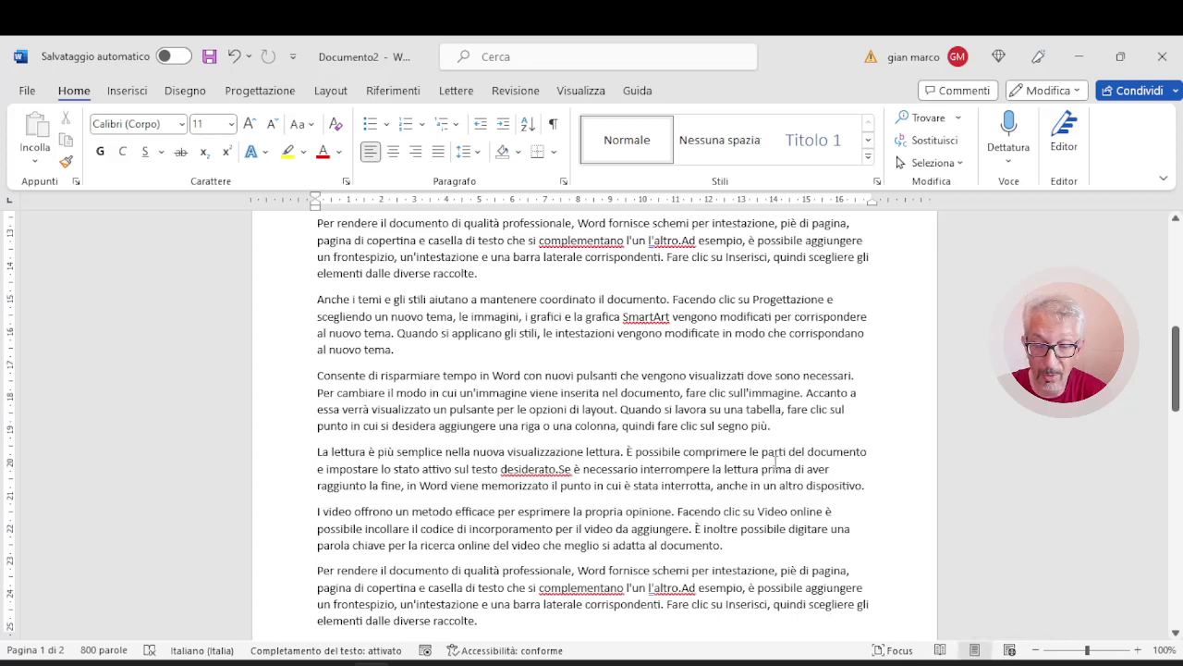
{"action": "scroll", "coordinate": [774, 461], "scroll_direction": "up", "scroll_amount": 10}
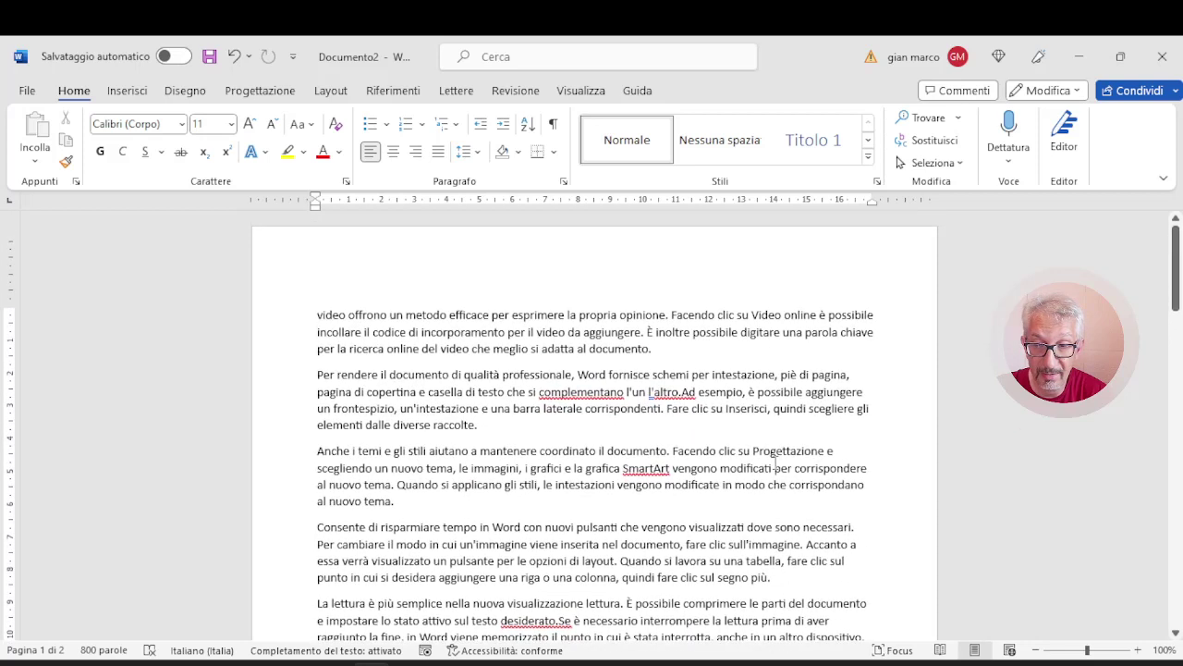
{"action": "scroll", "coordinate": [775, 460], "scroll_direction": "down", "scroll_amount": 1}
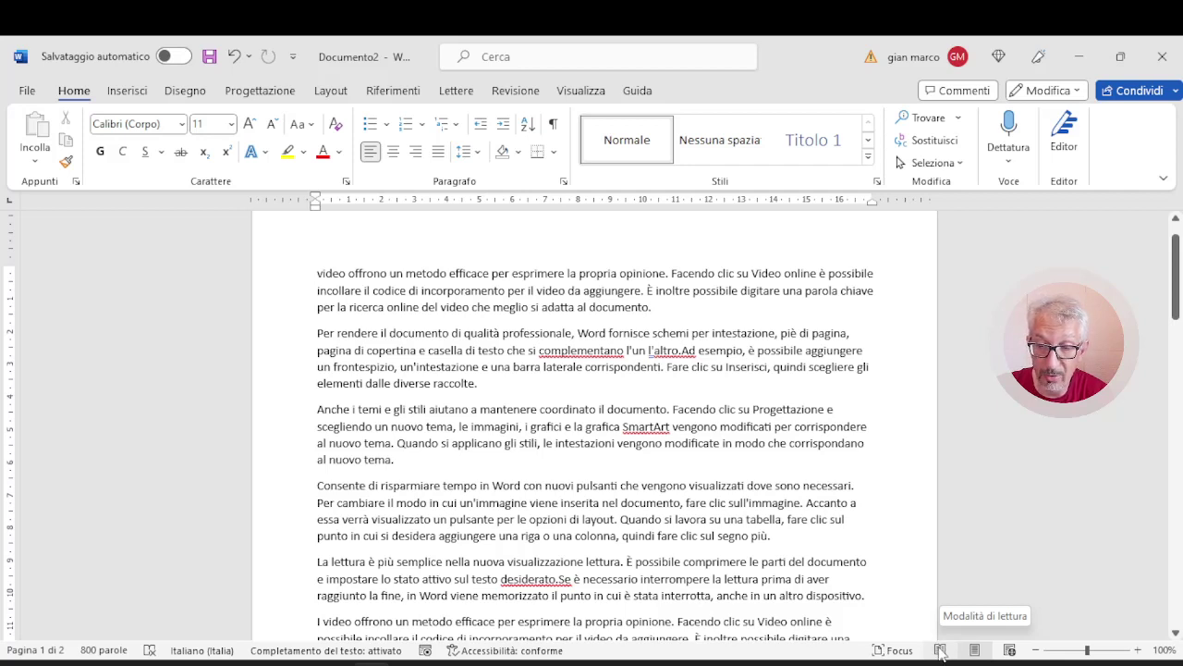
Step: Read through both pages in reading mode (Modalità di lettura) and return to print layout
{"action": "left_click", "coordinate": [941, 650]}
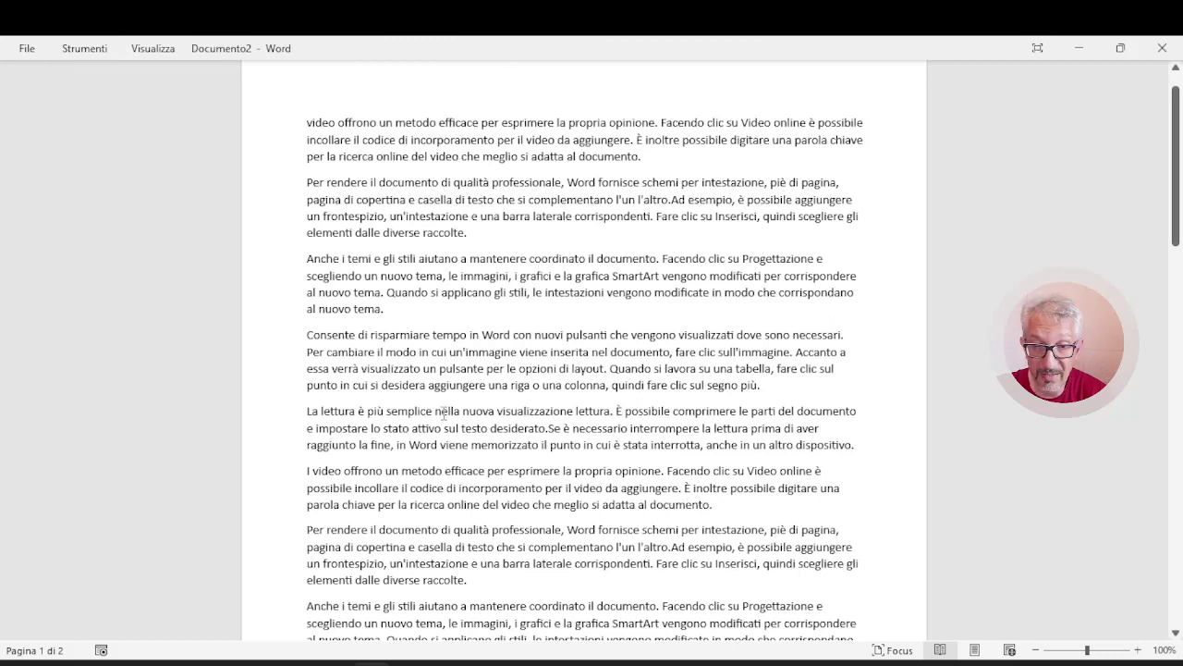
{"action": "scroll", "coordinate": [558, 326], "scroll_direction": "down", "scroll_amount": 3}
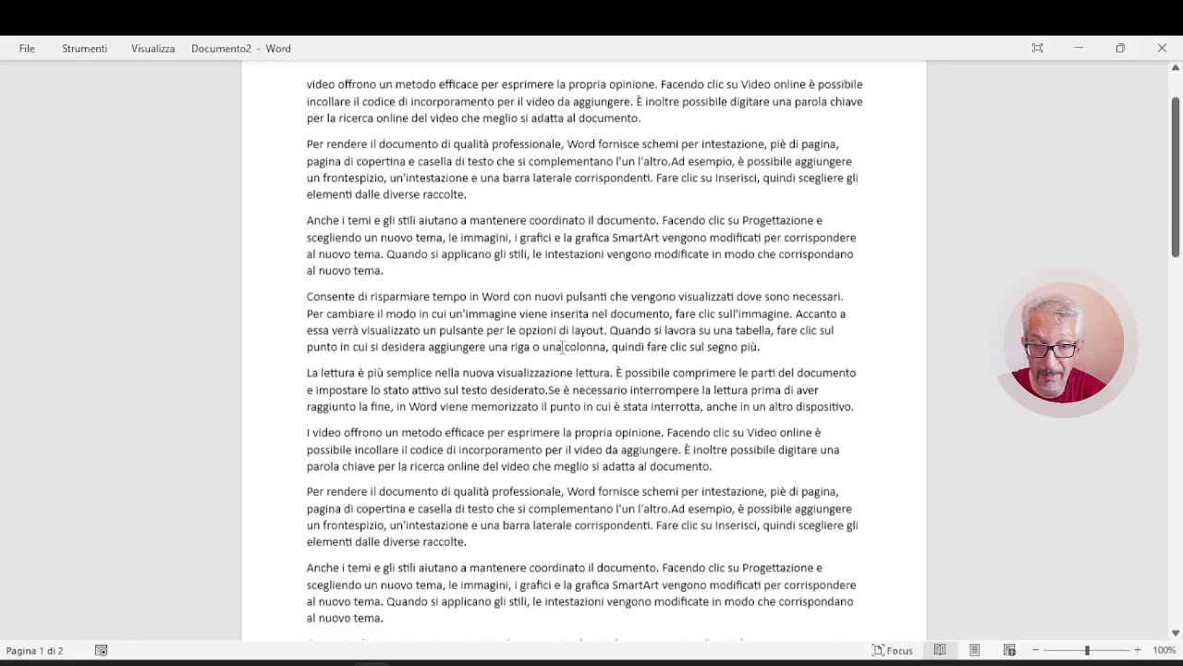
{"action": "scroll", "coordinate": [563, 355], "scroll_direction": "down", "scroll_amount": 15}
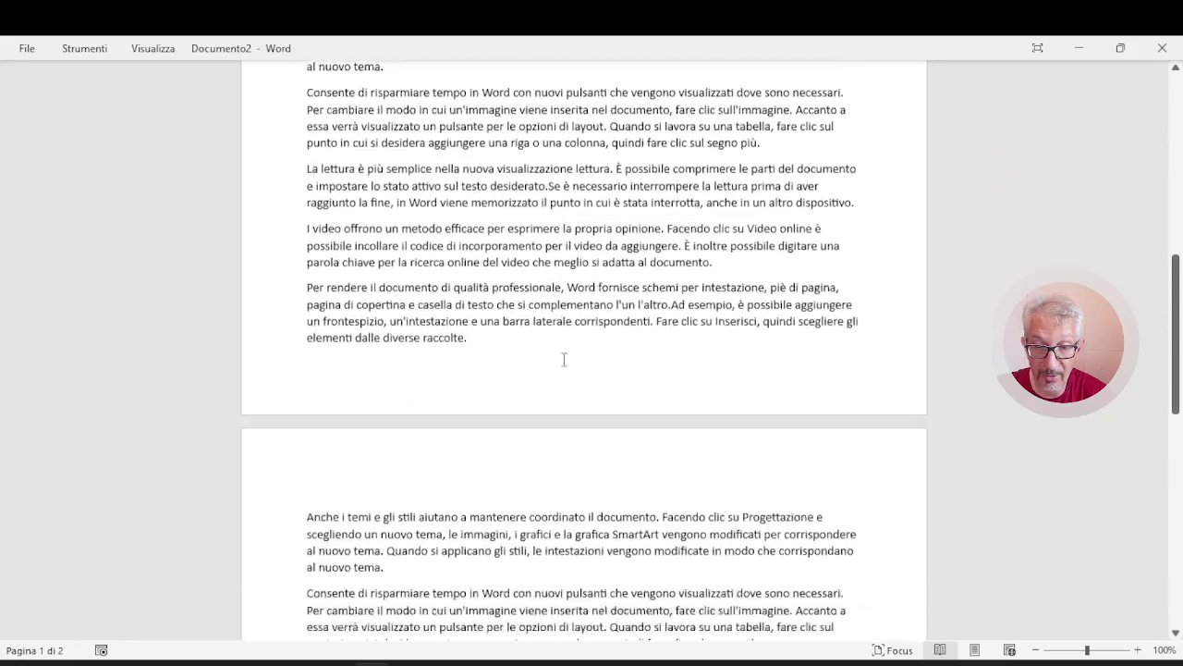
{"action": "scroll", "coordinate": [562, 361], "scroll_direction": "down", "scroll_amount": 8}
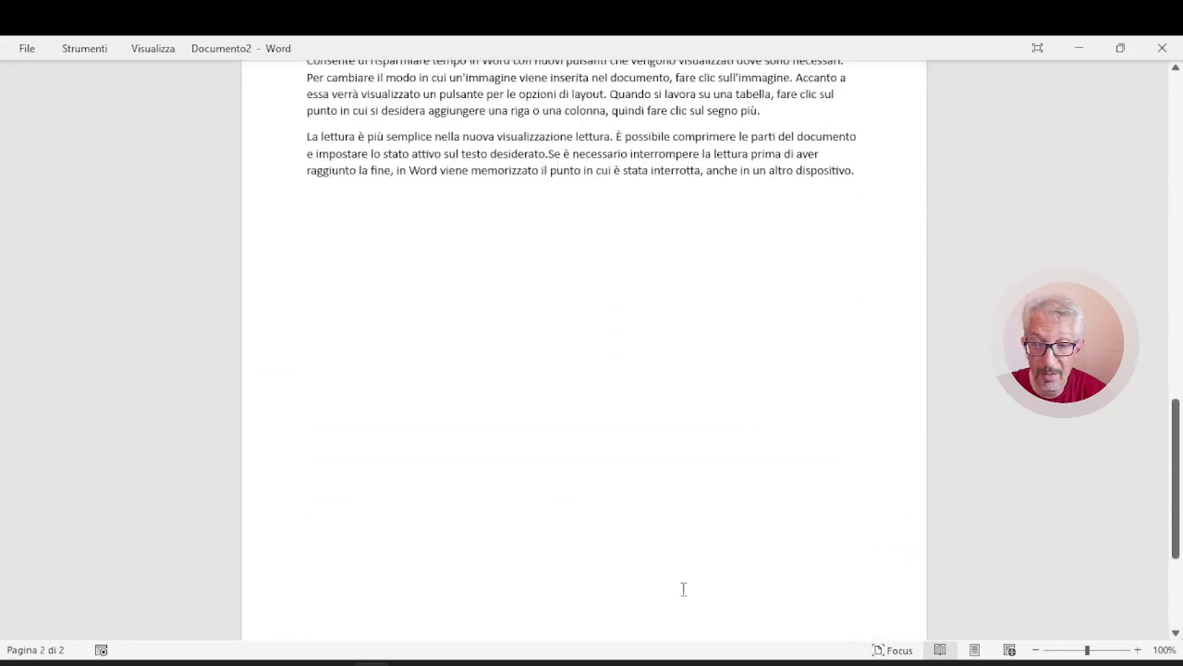
{"action": "left_click", "coordinate": [974, 650]}
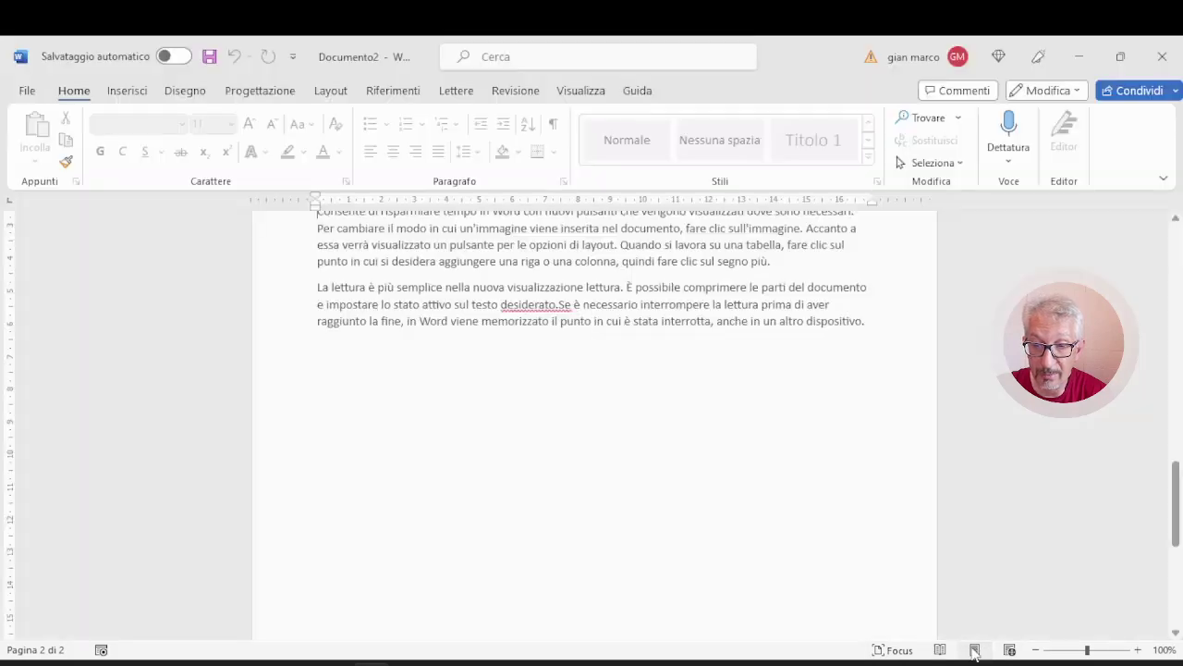
{"action": "scroll", "coordinate": [626, 499], "scroll_direction": "up", "scroll_amount": 8}
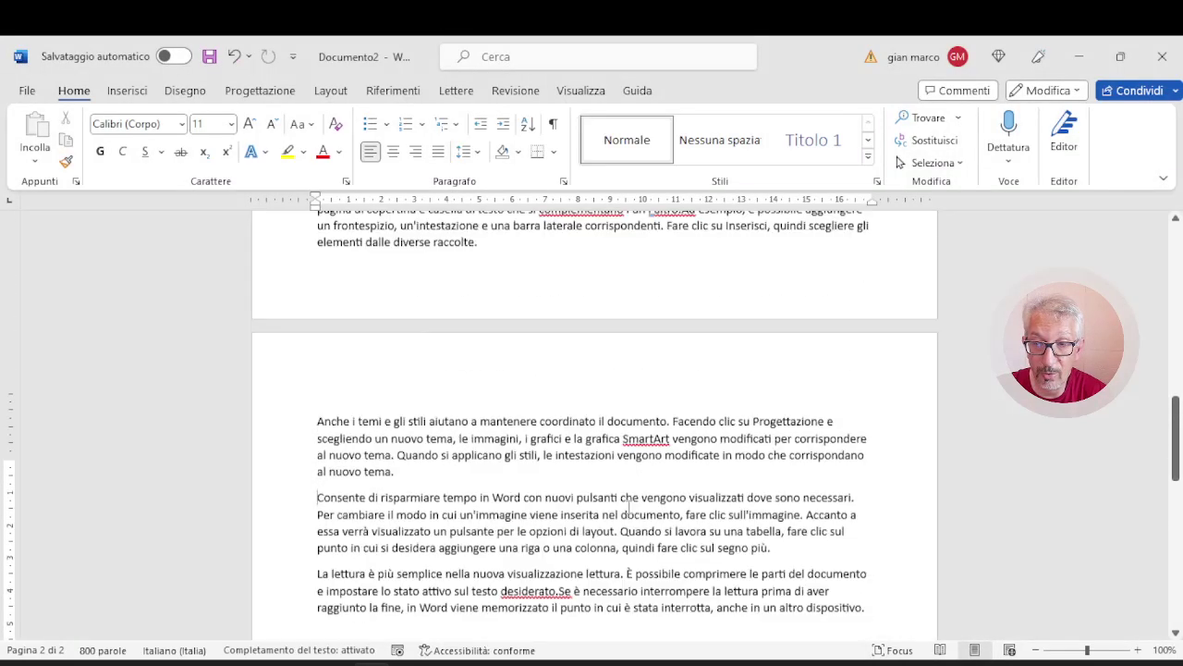
{"action": "scroll", "coordinate": [629, 507], "scroll_direction": "up", "scroll_amount": 12}
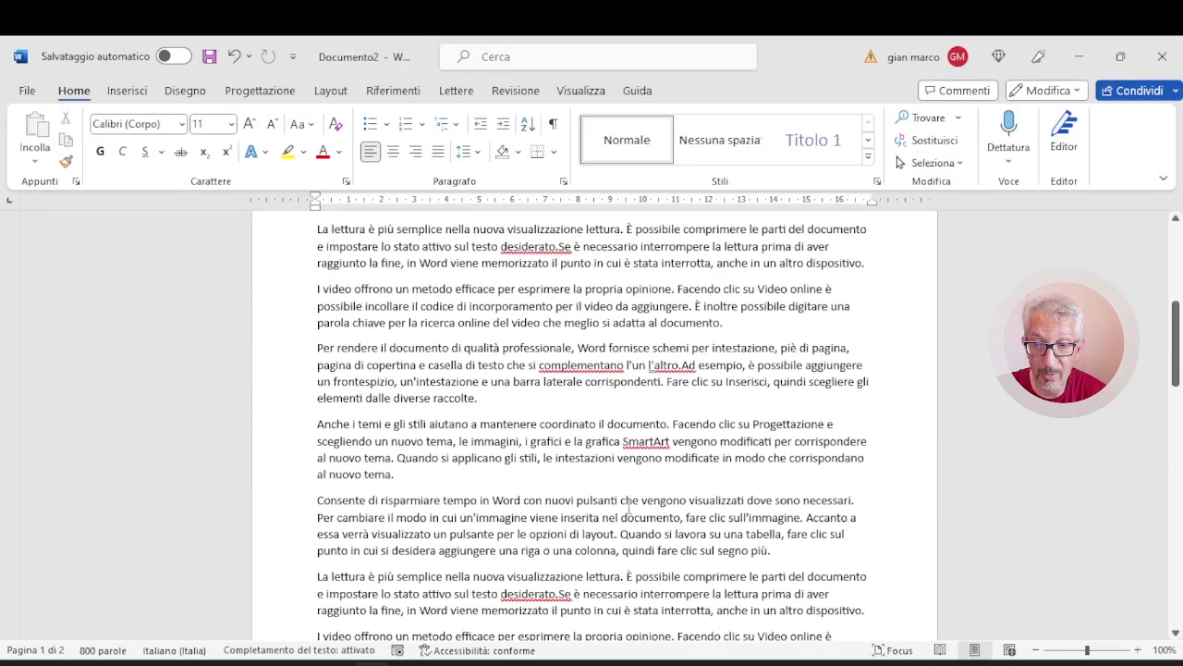
{"action": "scroll", "coordinate": [629, 506], "scroll_direction": "up", "scroll_amount": 5}
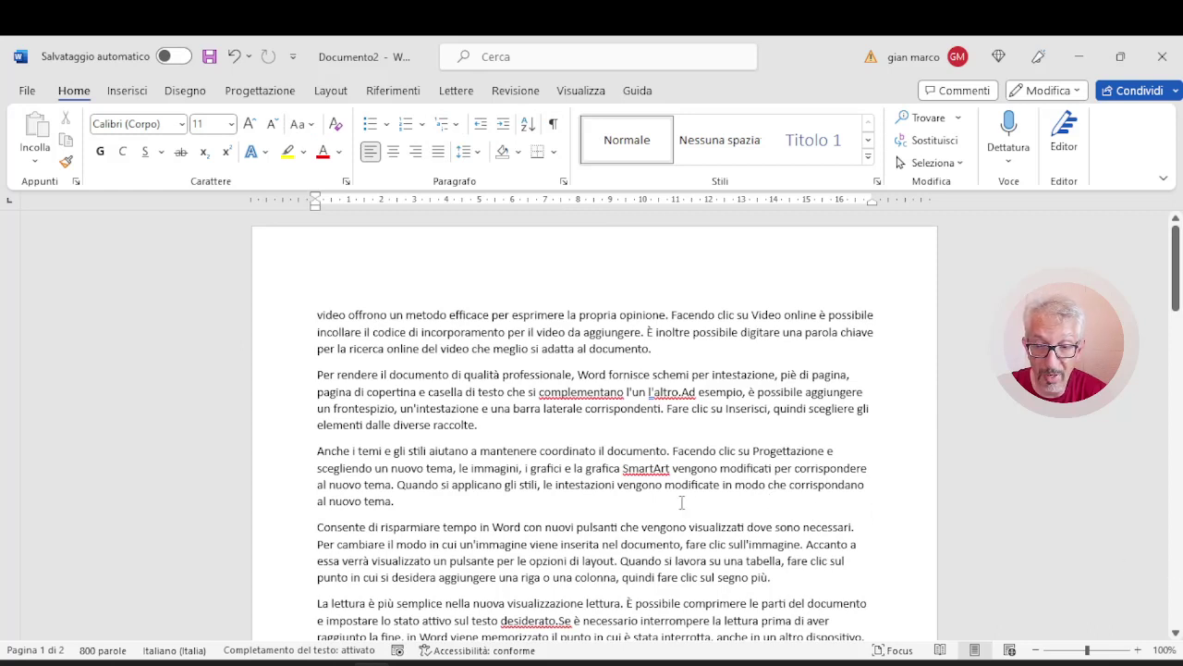
Step: View the document's first page in Focus mode and exit back to print layout
{"action": "left_click", "coordinate": [894, 652]}
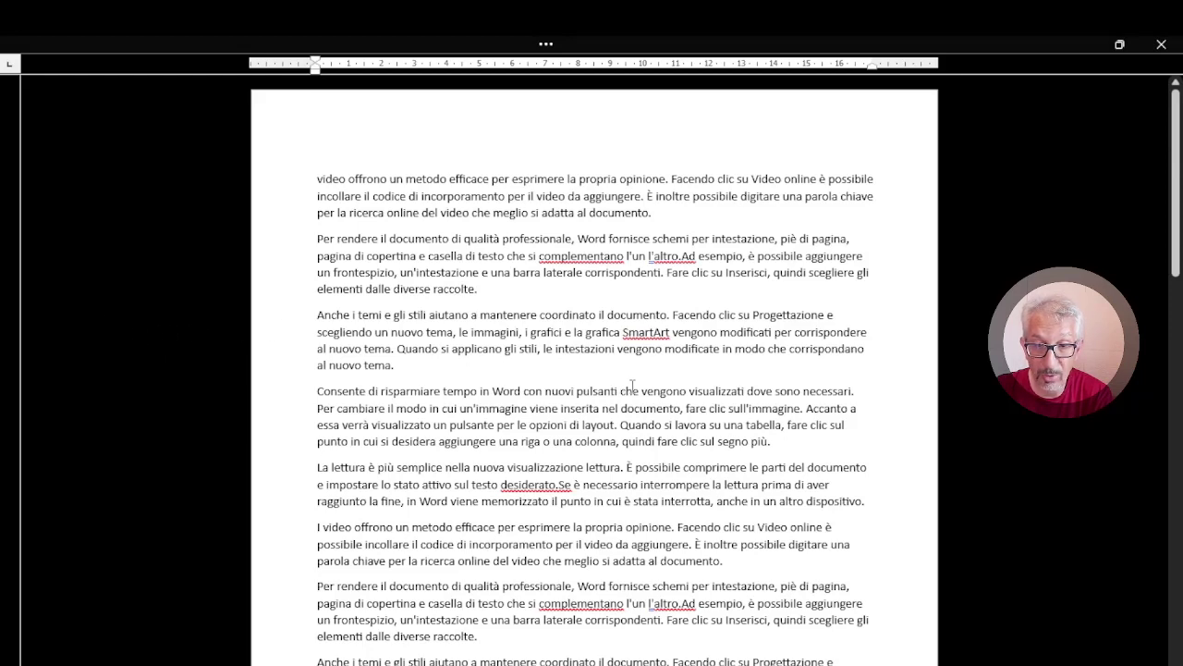
{"action": "scroll", "coordinate": [645, 386], "scroll_direction": "down", "scroll_amount": 3}
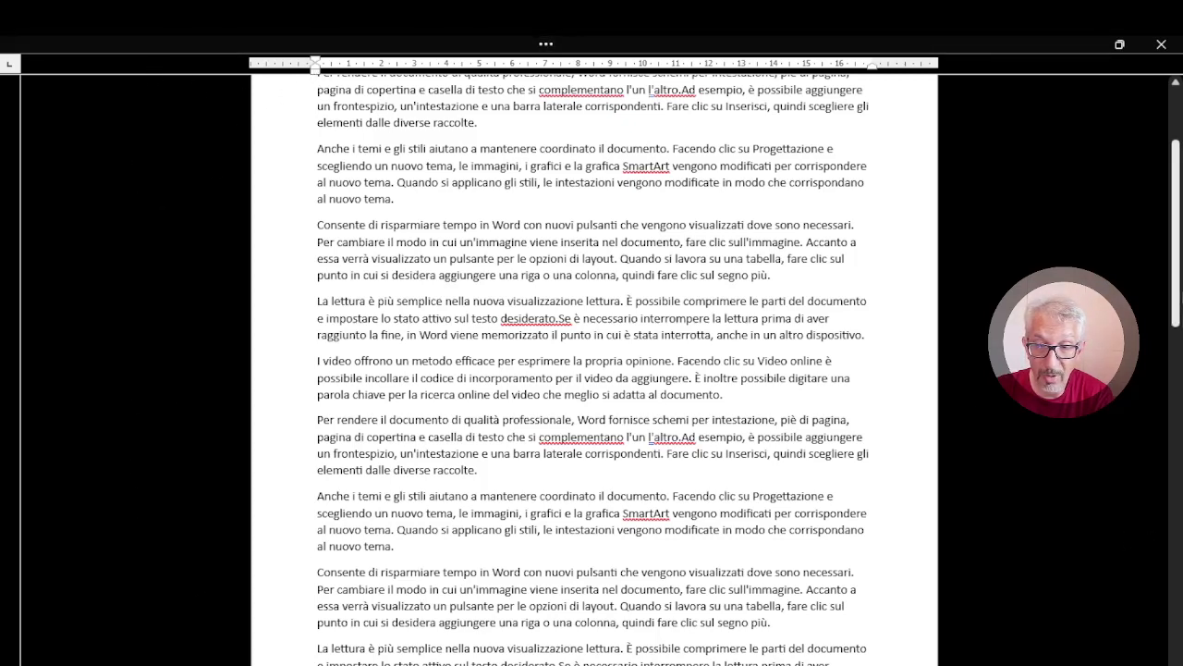
{"action": "left_click_drag", "start_coordinate": [1178, 238], "coordinate": [1176, 182]}
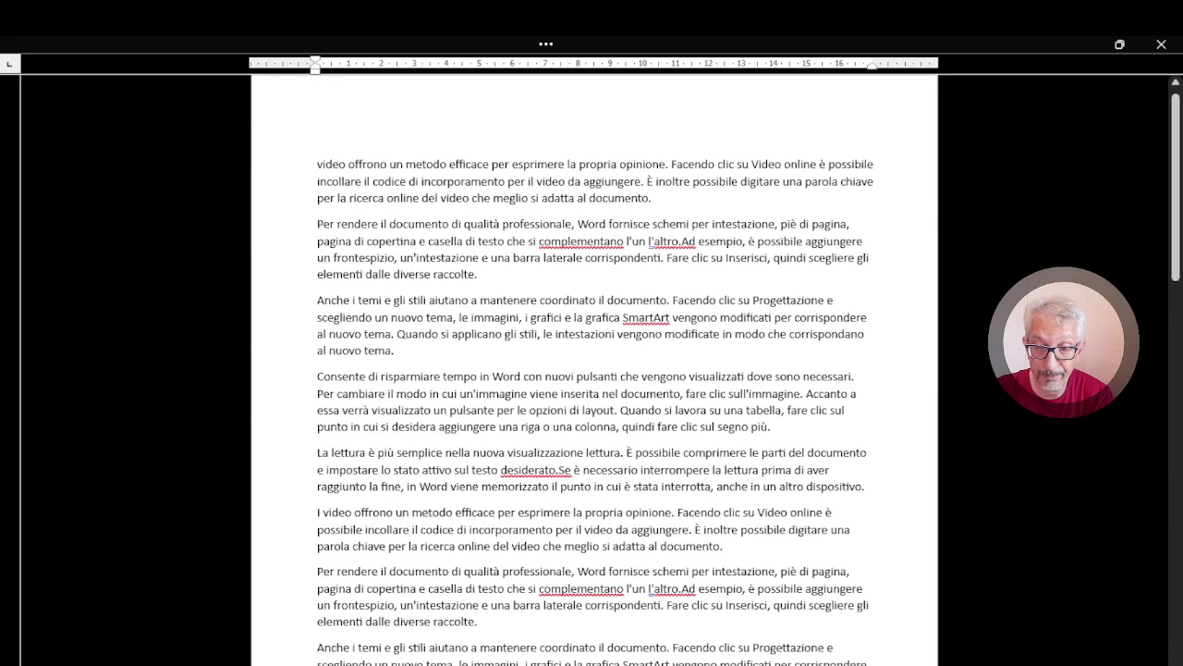
{"action": "key", "text": "Escape"}
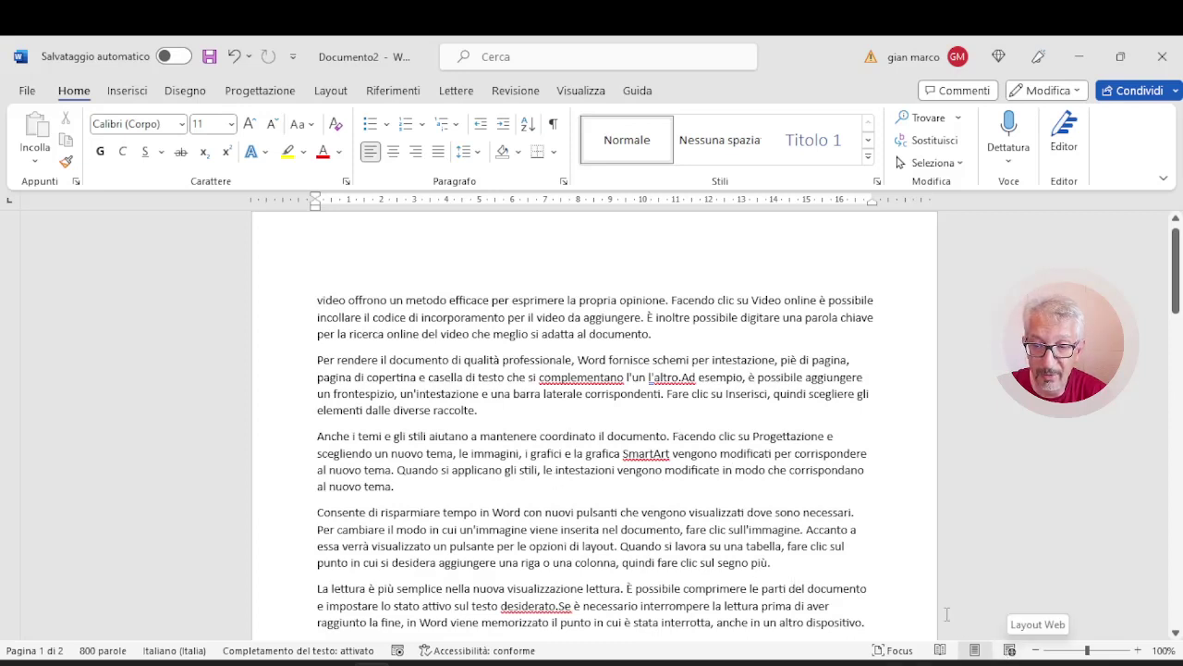
Step: View the document's text in web layout (Layout Web) and return to print layout
{"action": "left_click", "coordinate": [1011, 651]}
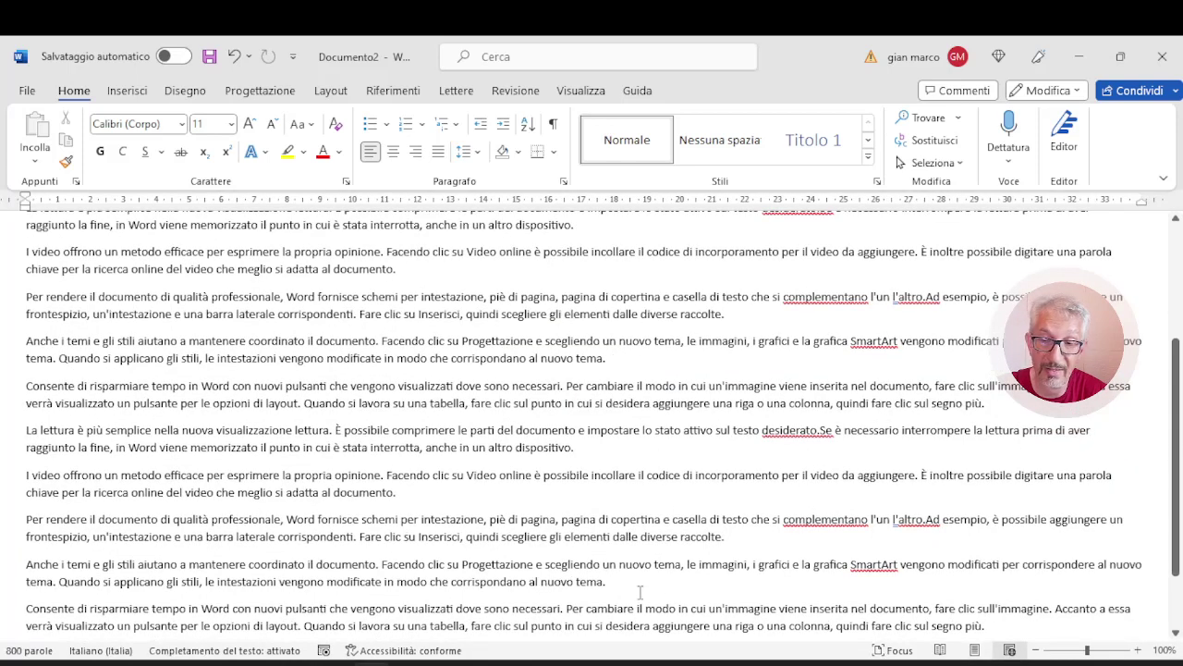
{"action": "scroll", "coordinate": [571, 566], "scroll_direction": "up", "scroll_amount": 4}
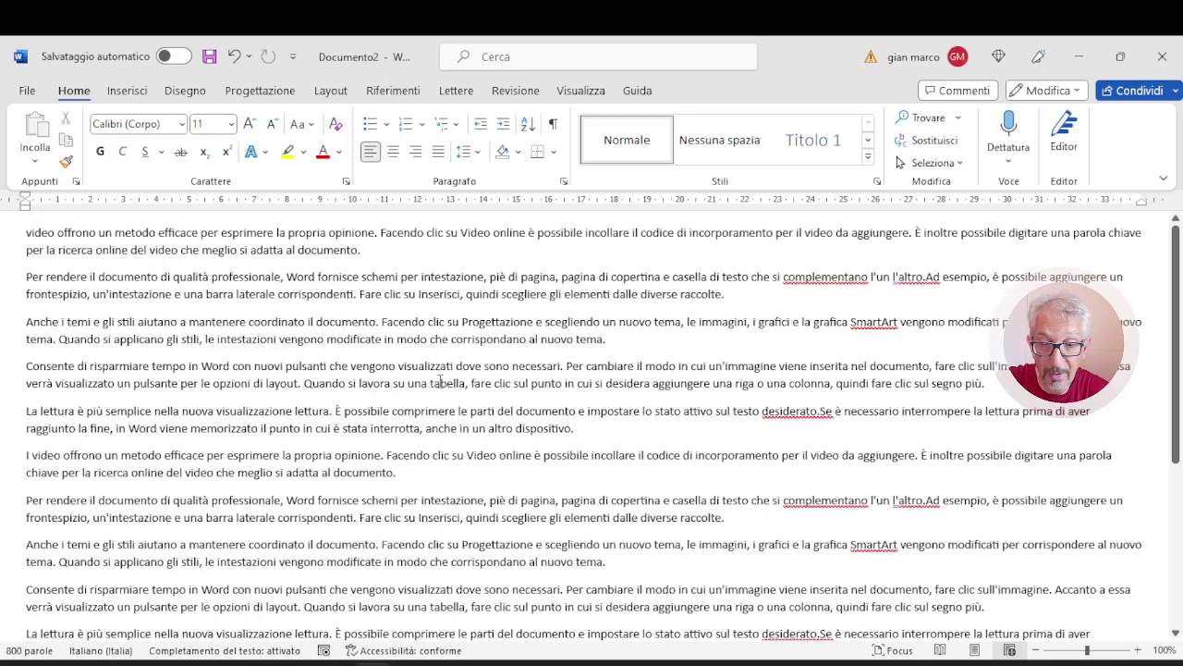
{"action": "left_click", "coordinate": [973, 651]}
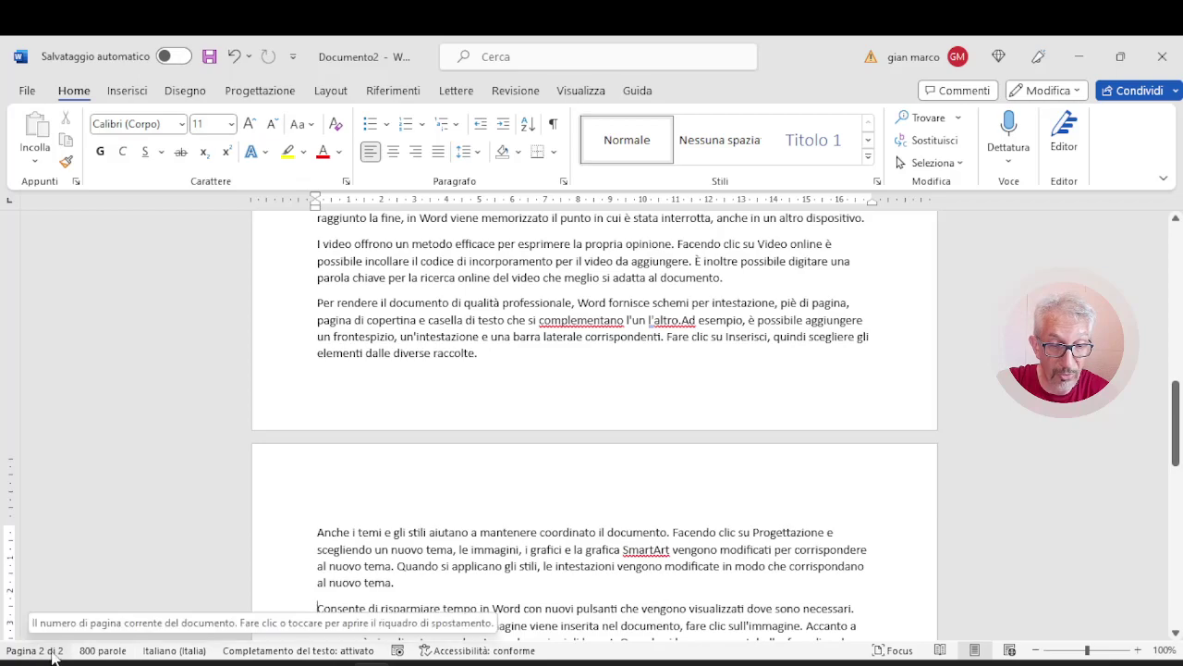
Step: Browse back and forth through both pages, examining the page break, the current page number and the end of the document's text
{"action": "scroll", "coordinate": [709, 431], "scroll_direction": "up", "scroll_amount": 4}
{"action": "scroll", "coordinate": [709, 431], "scroll_direction": "down", "scroll_amount": 6}
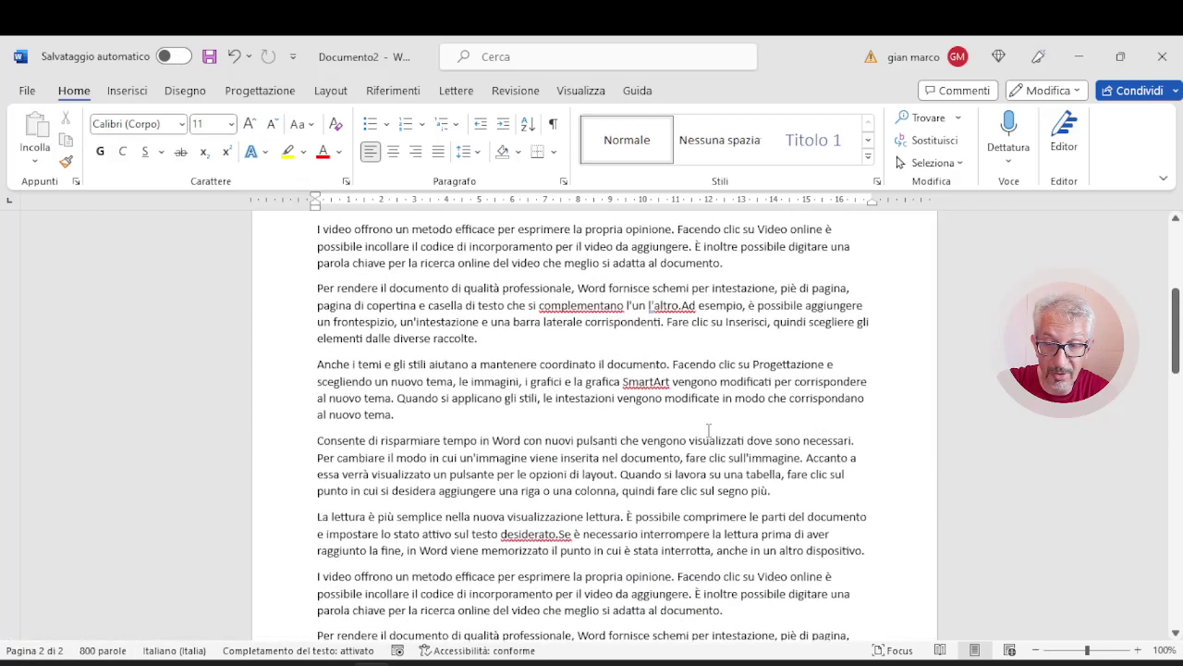
{"action": "scroll", "coordinate": [709, 431], "scroll_direction": "down", "scroll_amount": 4}
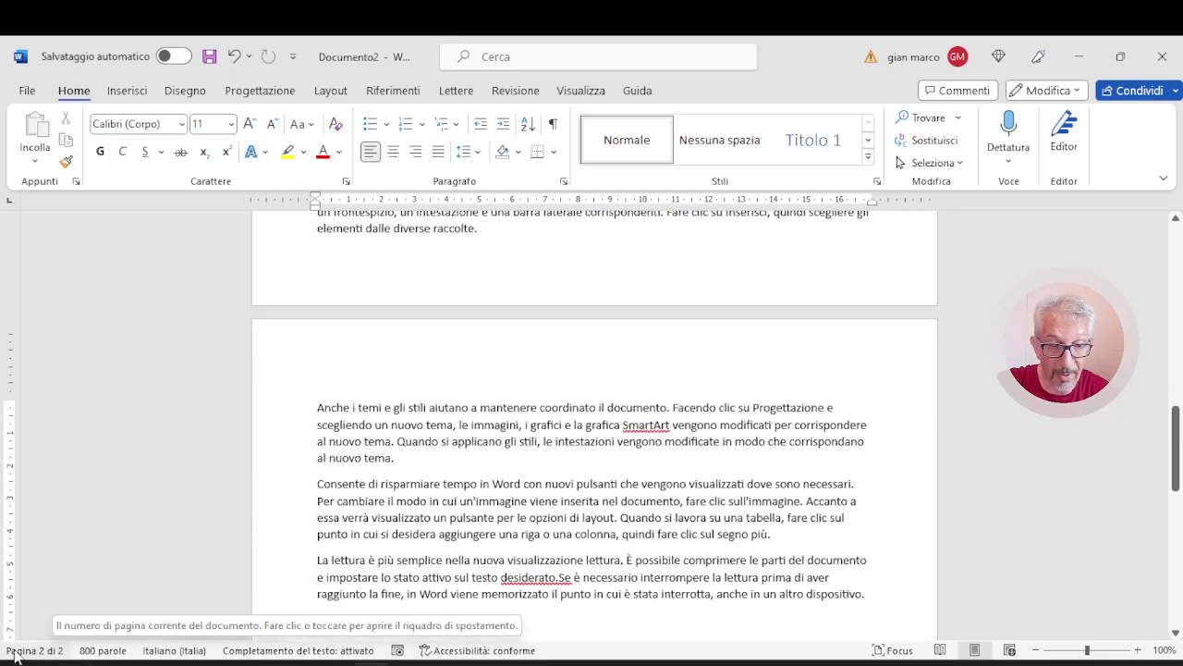
{"action": "scroll", "coordinate": [457, 427], "scroll_direction": "down", "scroll_amount": 1}
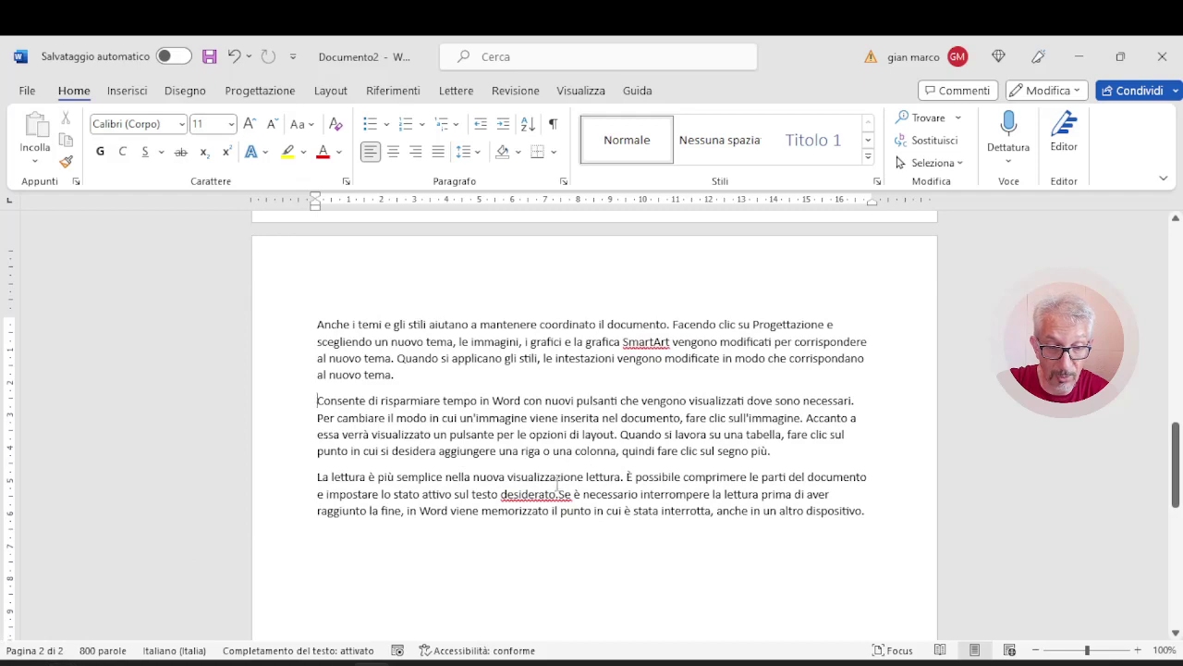
{"action": "scroll", "coordinate": [563, 482], "scroll_direction": "up", "scroll_amount": 1}
{"action": "scroll", "coordinate": [563, 482], "scroll_direction": "up", "scroll_amount": 10}
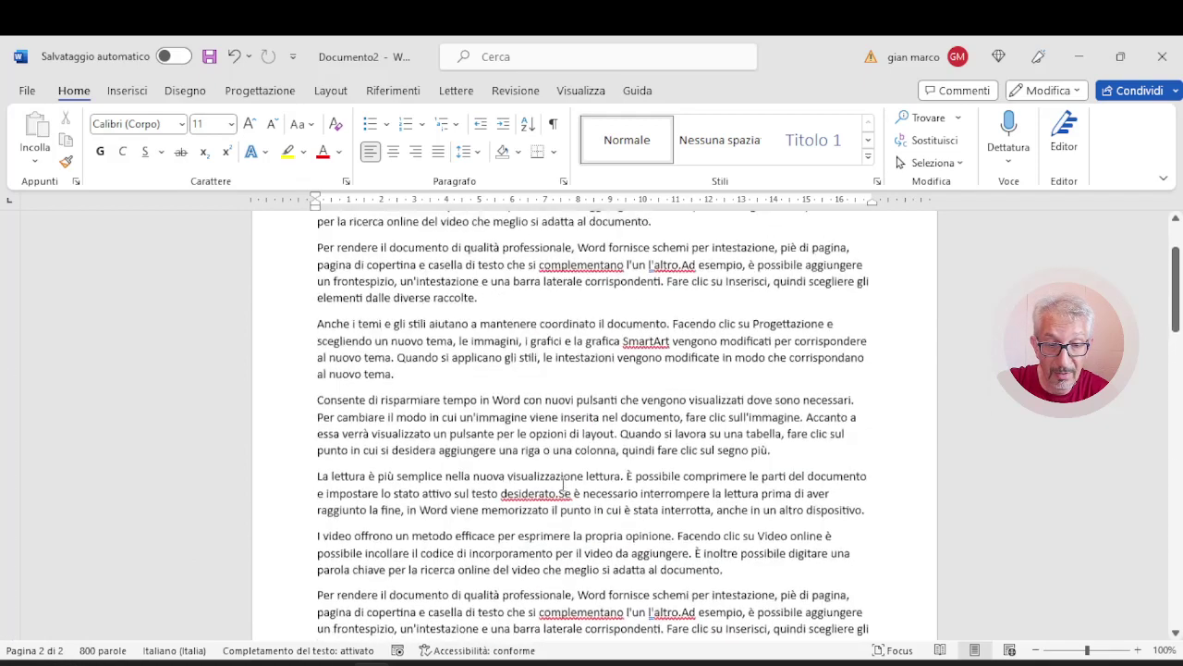
{"action": "scroll", "coordinate": [563, 482], "scroll_direction": "up", "scroll_amount": 1}
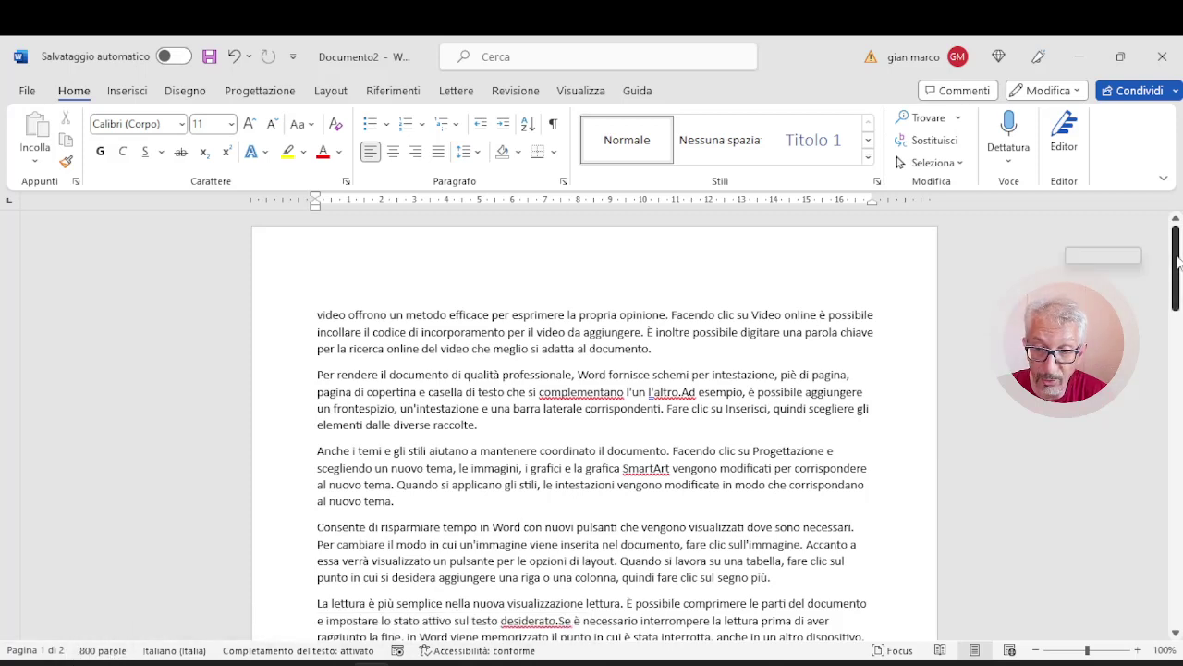
{"action": "left_click_drag", "start_coordinate": [1178, 263], "coordinate": [1177, 444]}
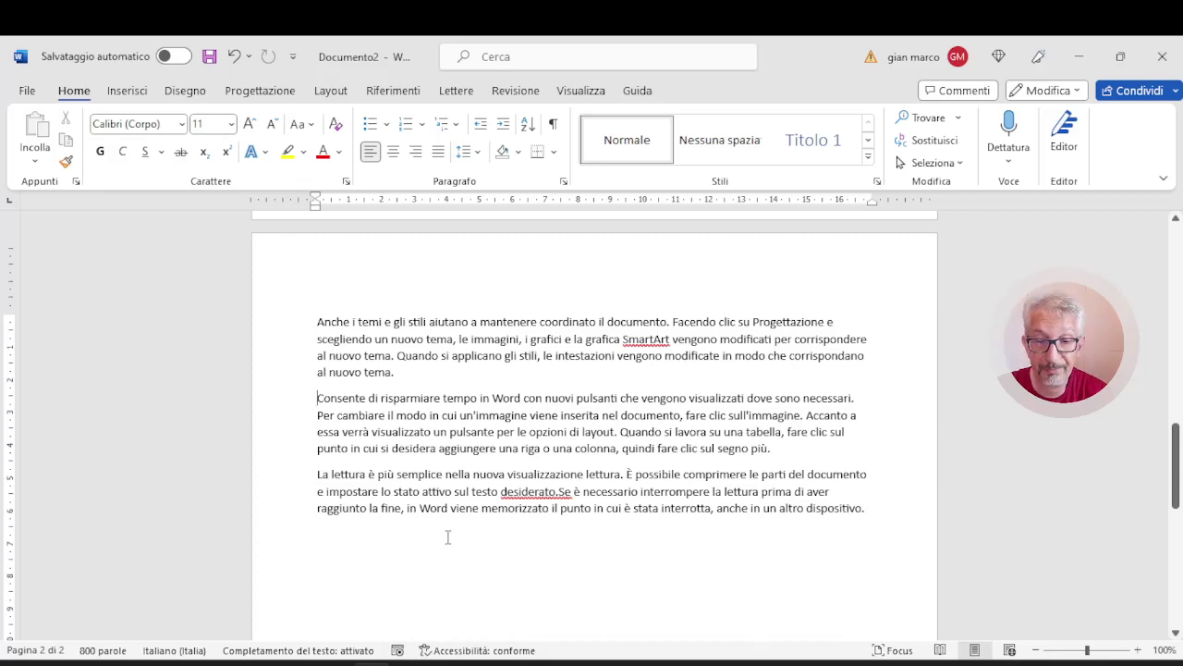
{"action": "scroll", "coordinate": [448, 536], "scroll_direction": "down", "scroll_amount": 8}
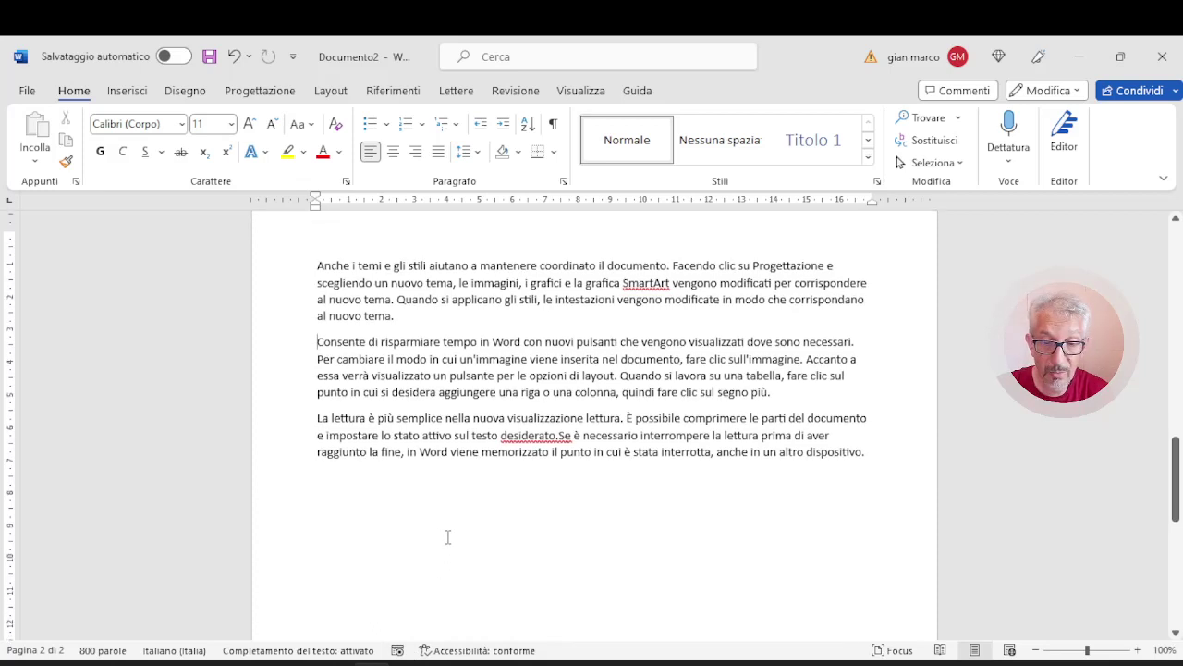
{"action": "scroll", "coordinate": [447, 536], "scroll_direction": "up", "scroll_amount": 8}
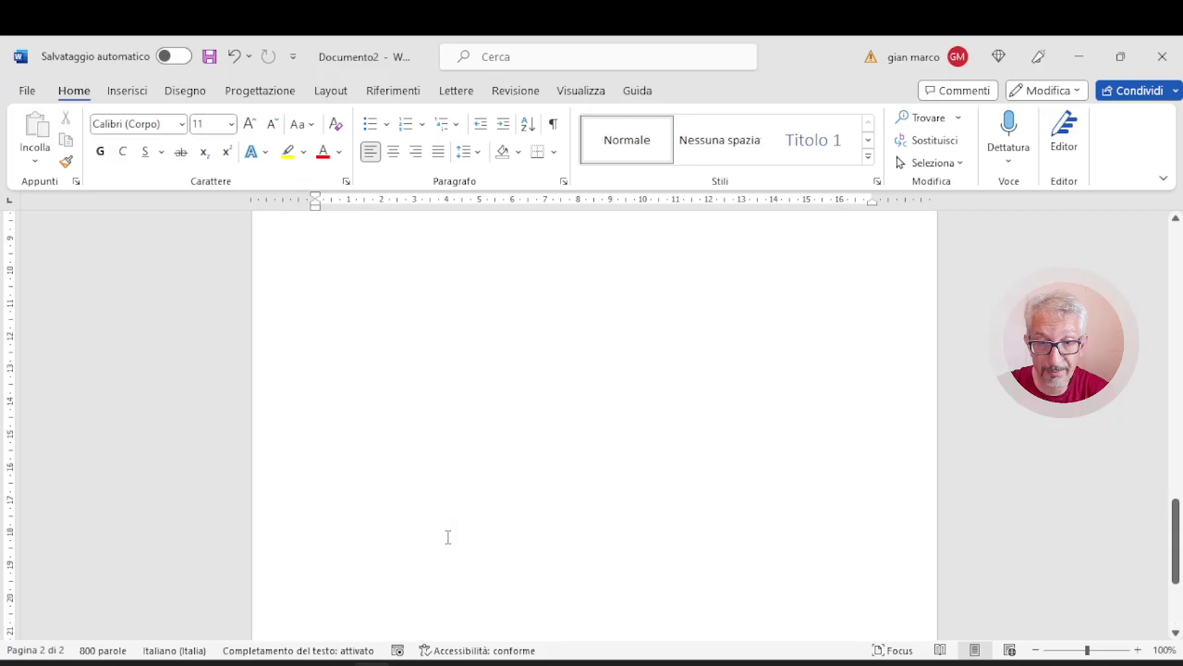